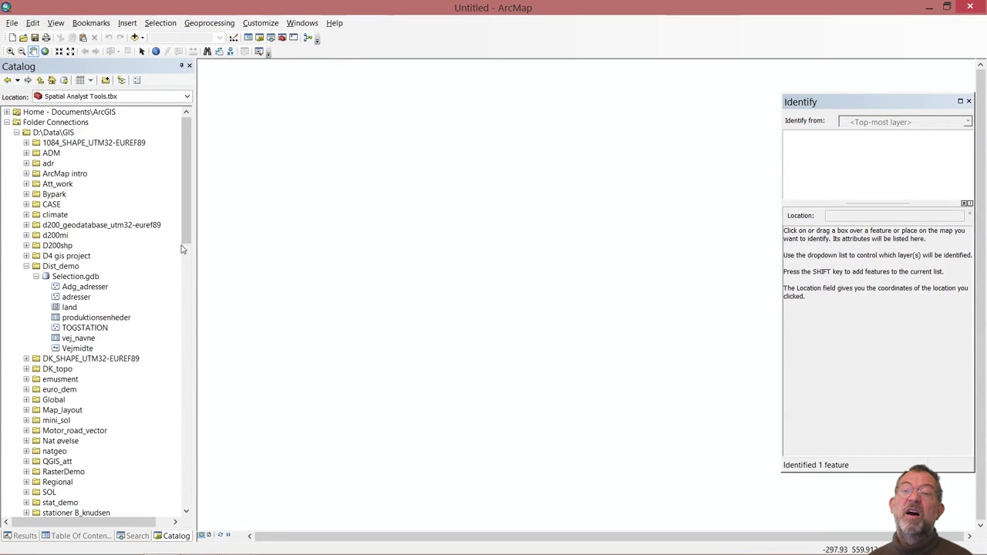
Scroll the Catalog to System Toolboxes and expand Analysis Tools.tbx to reveal Extract, Overlay and Proximity
drag(191, 216, 193, 350)
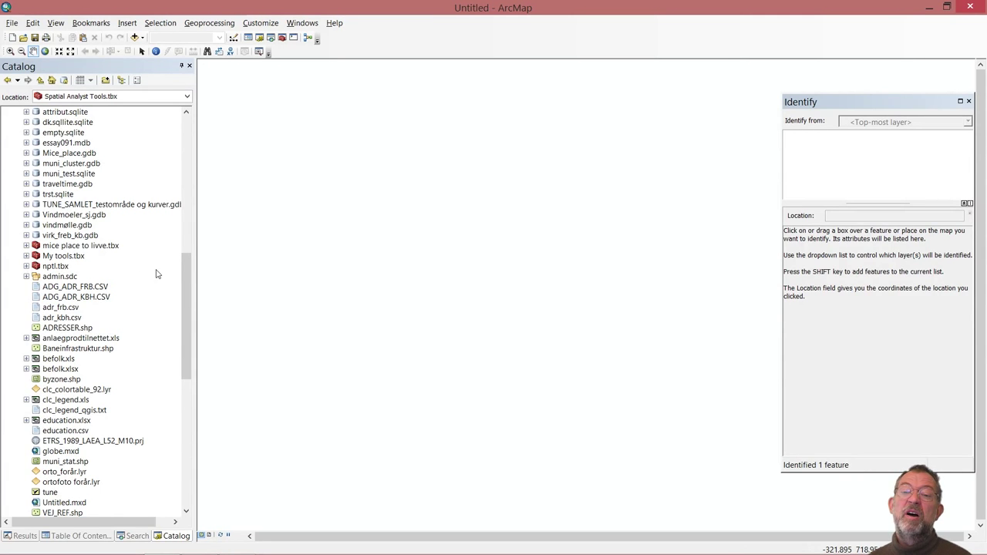
drag(190, 309, 190, 410)
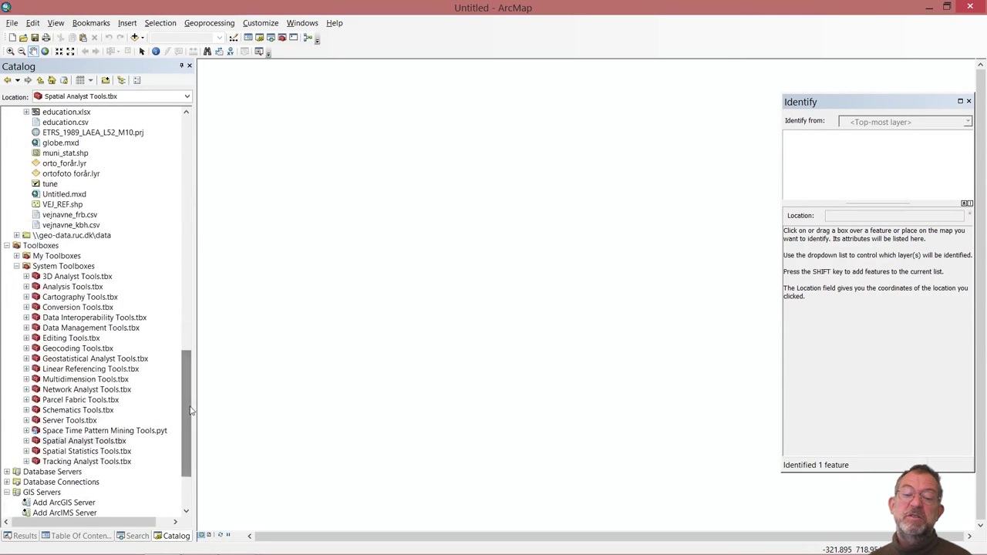
click(26, 287)
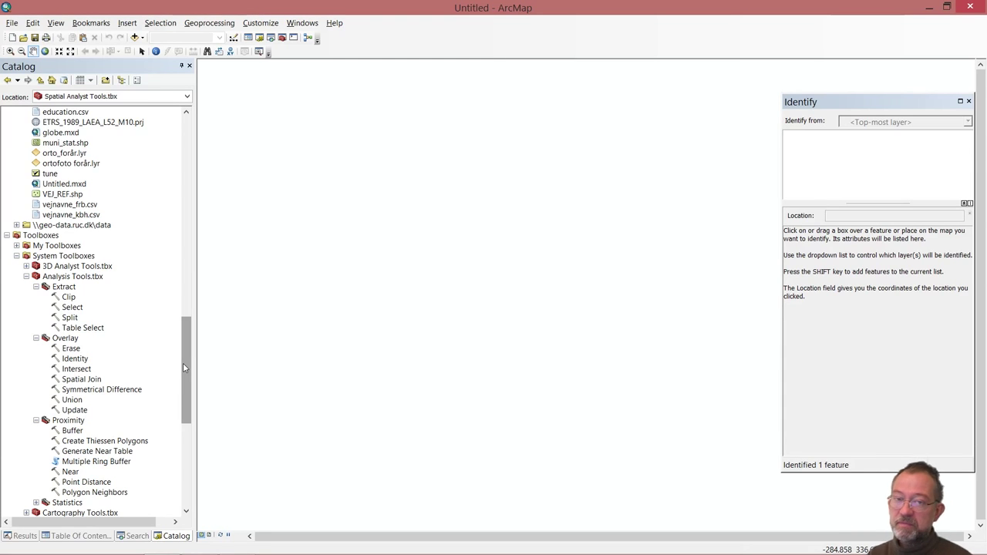
Scroll the Catalog to the top and add TOGSTATION from Dist_demo > Selection.gdb to the map
drag(185, 368, 175, 167)
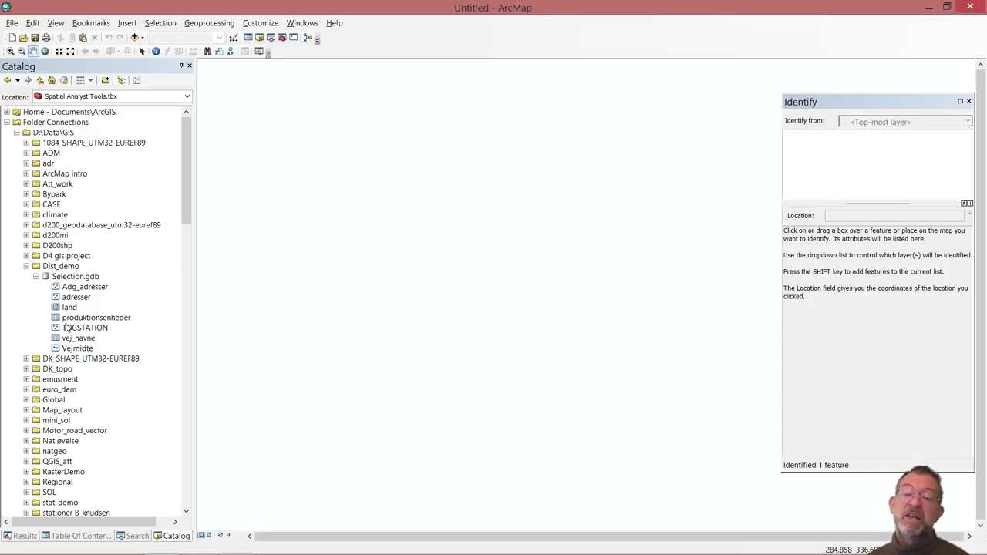
mouse_move(69, 327)
mouse_down()
mouse_move(370, 327)
mouse_move(366, 319)
mouse_up()
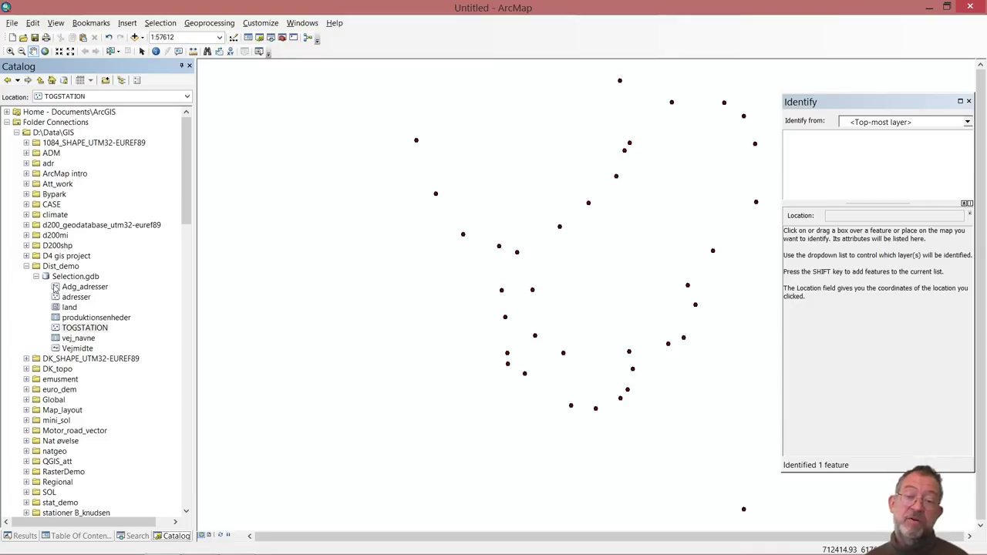
Add the Adg_adresser layer to the map, close Identify, and pan to centre the addresses
mouse_move(77, 287)
mouse_down()
mouse_move(285, 275)
mouse_move(445, 291)
mouse_up()
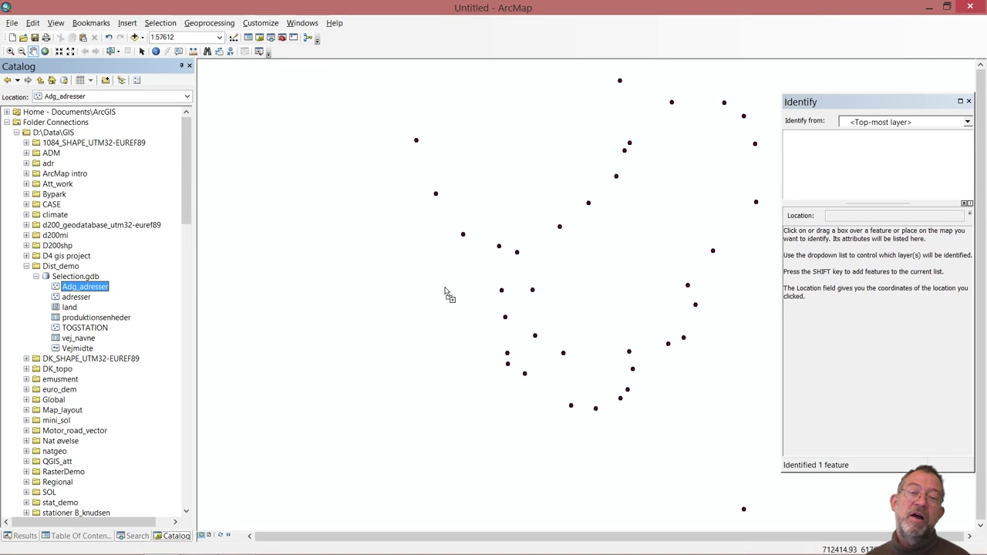
drag(445, 291, 445, 291)
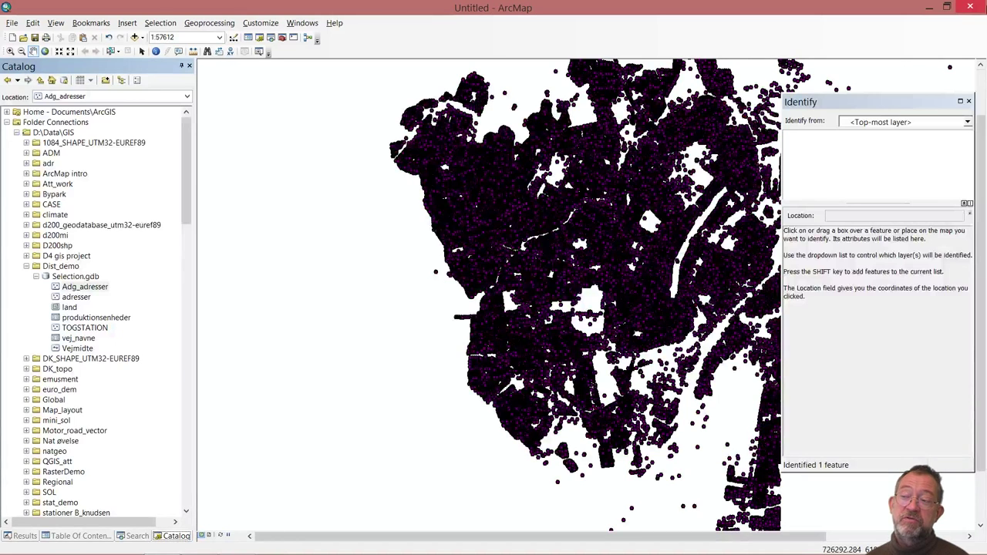
click(974, 102)
click(969, 101)
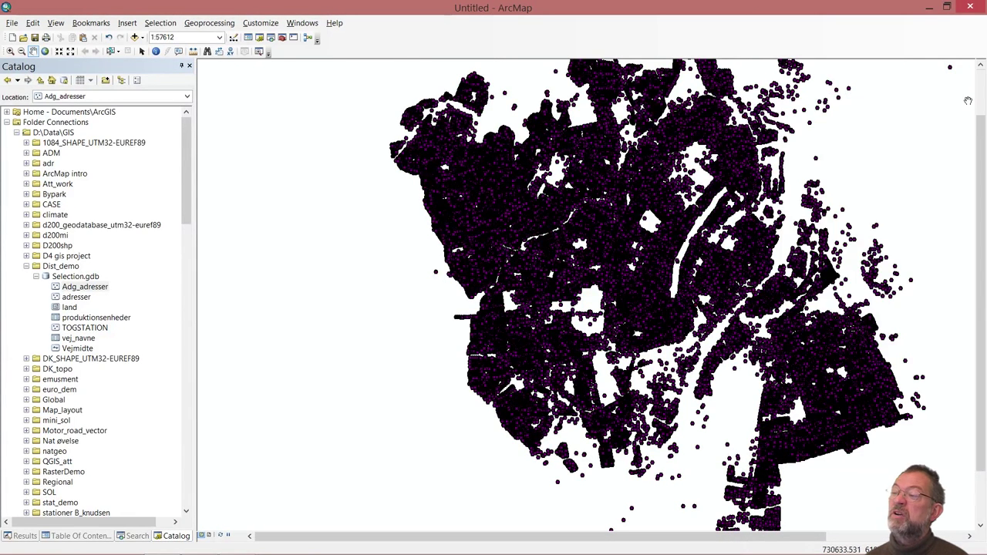
mouse_move(968, 112)
mouse_down()
mouse_move(784, 162)
mouse_move(805, 128)
mouse_up()
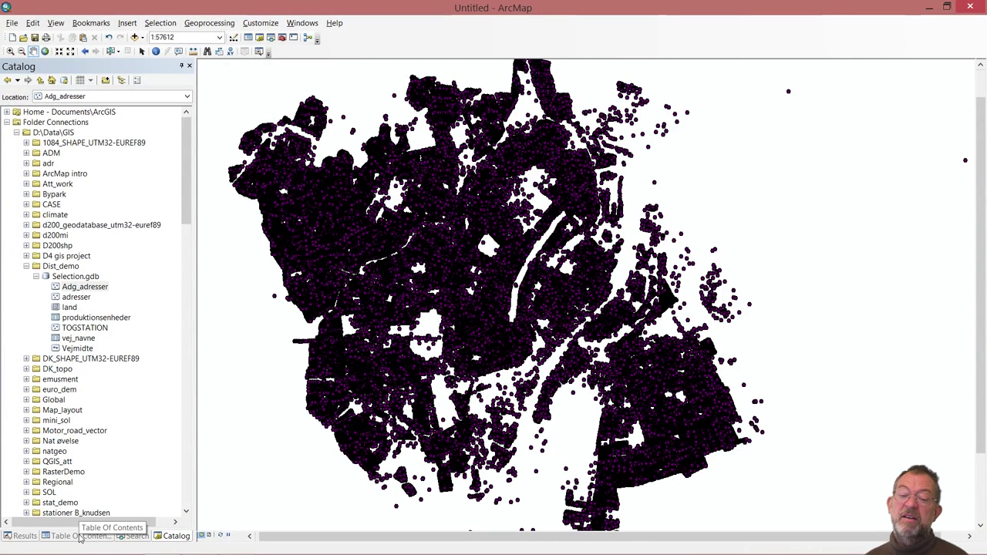
Move TOGSTATION above Adg_adresser and symbolize it as a red Star 6 at size 21
click(79, 535)
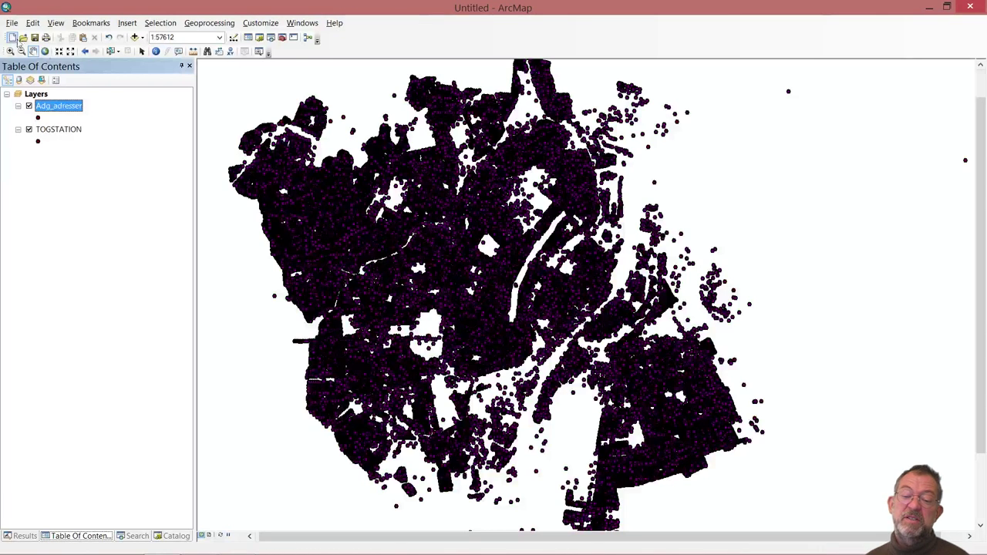
drag(66, 130, 70, 105)
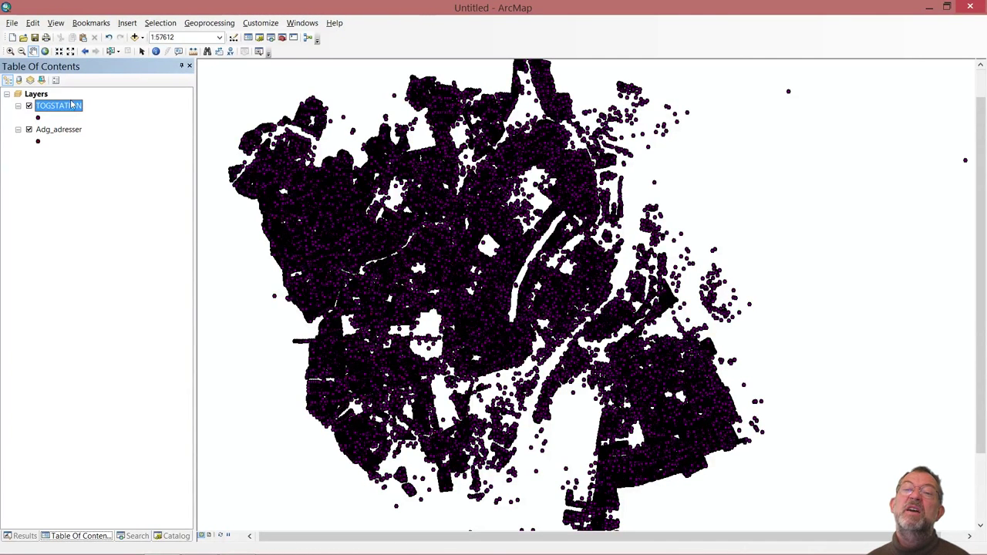
click(40, 117)
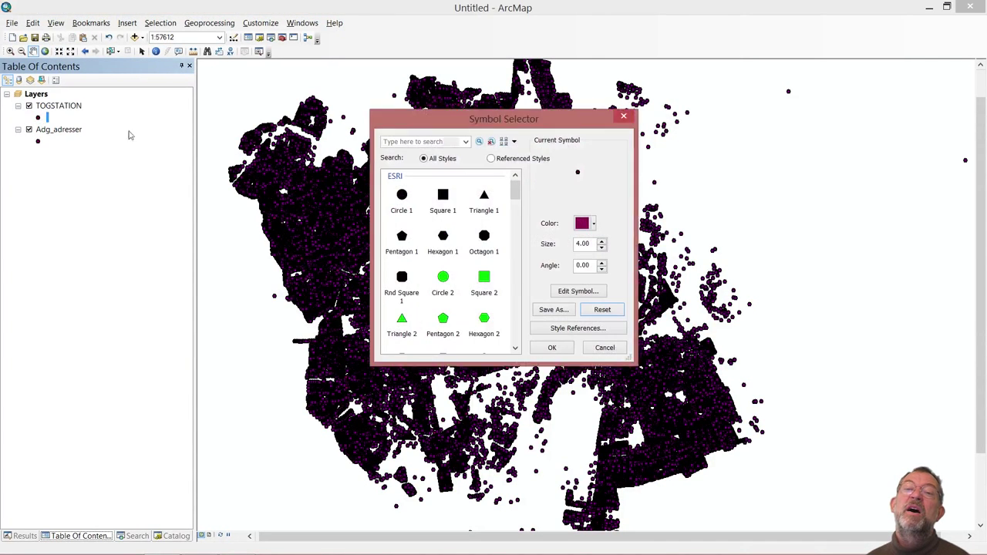
drag(515, 189, 513, 219)
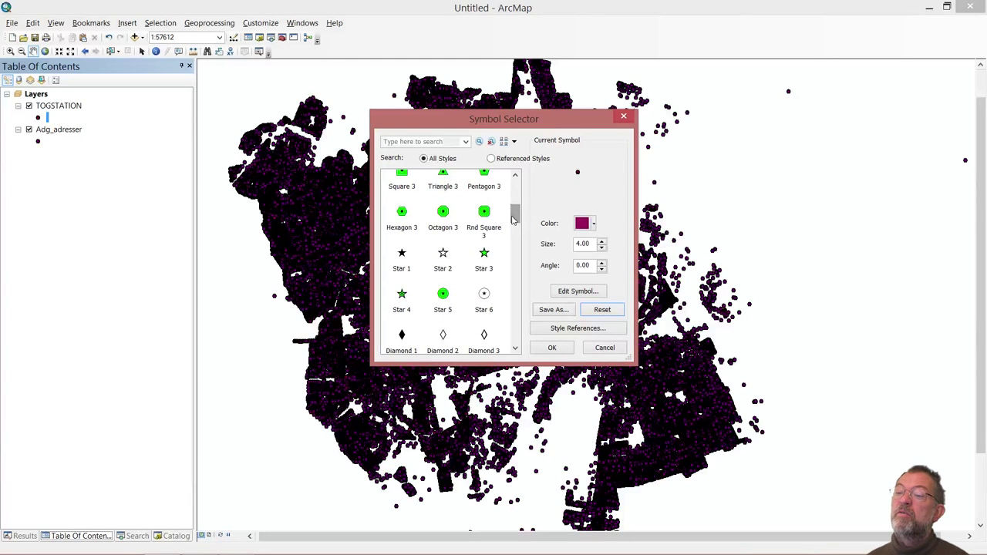
click(484, 300)
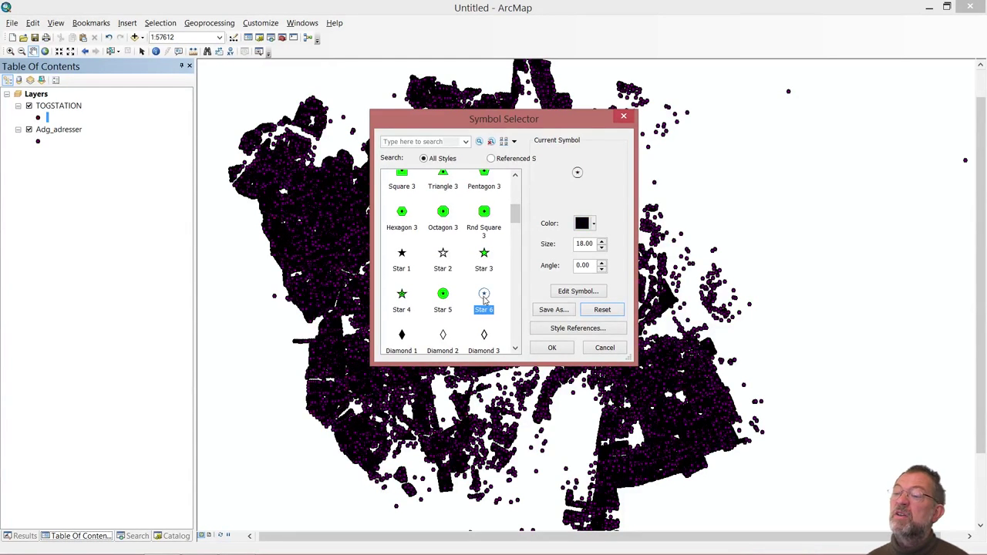
click(594, 224)
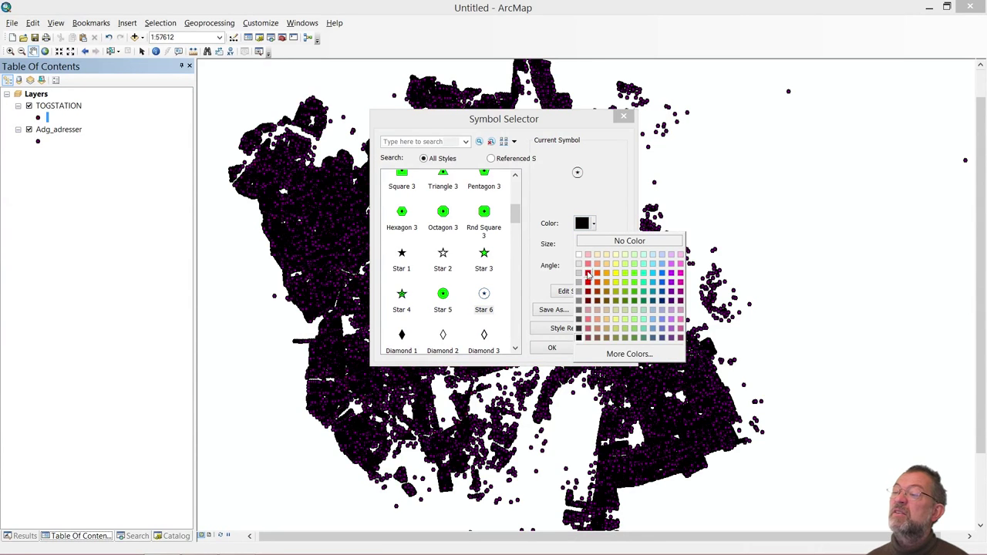
click(588, 274)
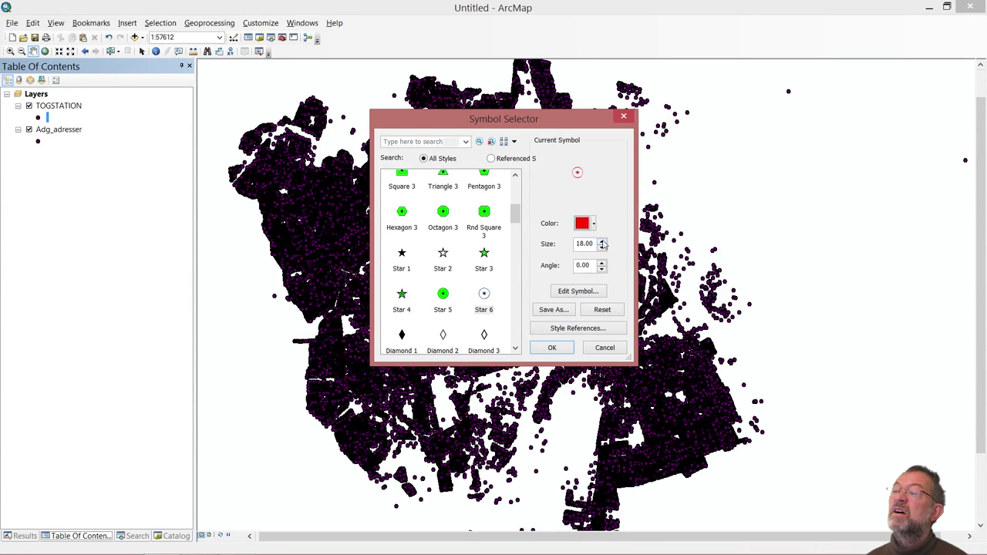
click(602, 241)
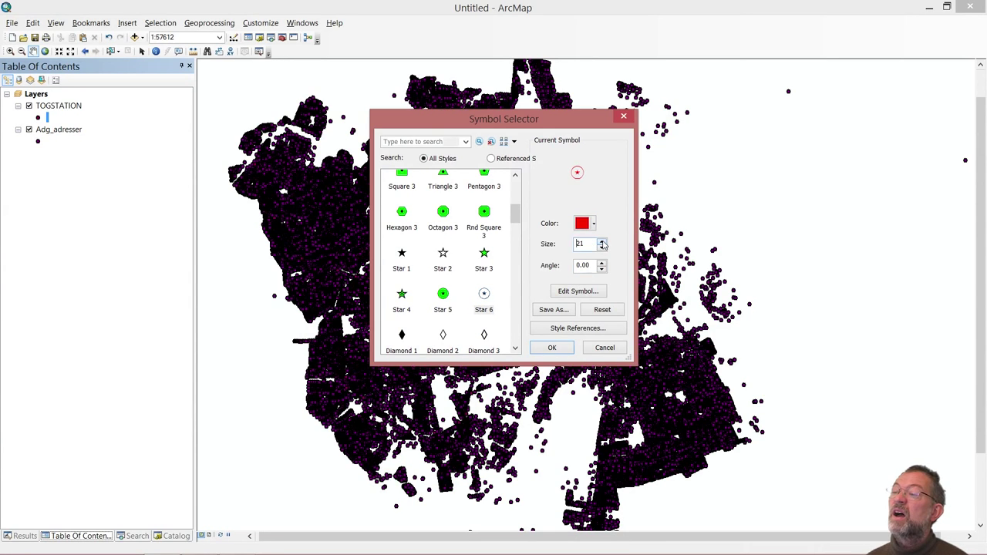
click(563, 345)
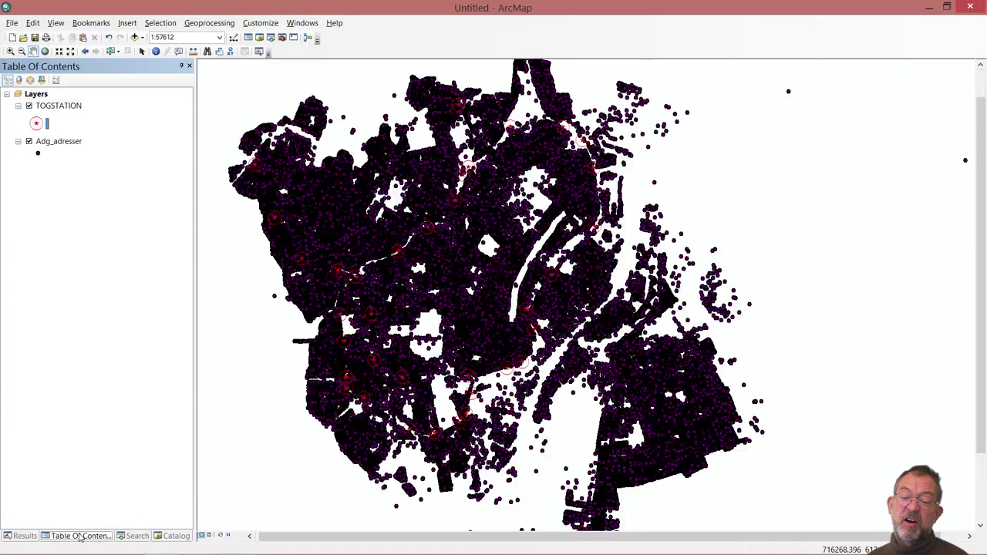
Create a distance_demo toolbox in the Dist_demo folder and add a new model to it
click(174, 539)
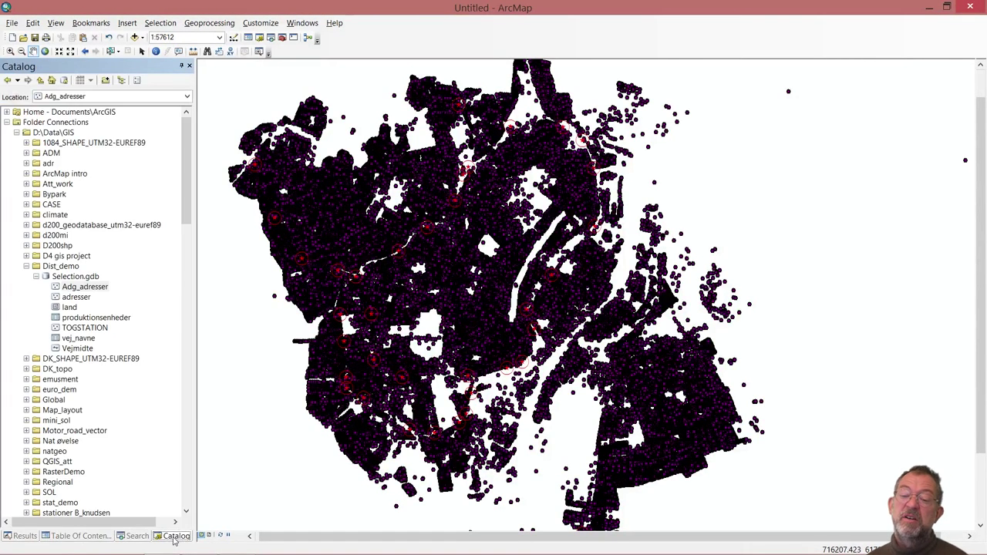
click(62, 270)
right_click(64, 271)
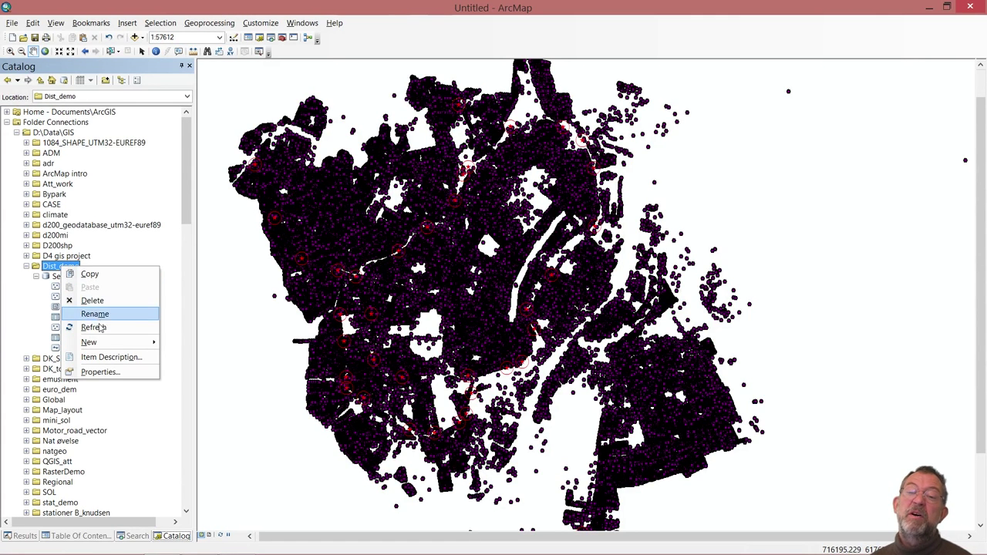
mouse_move(89, 342)
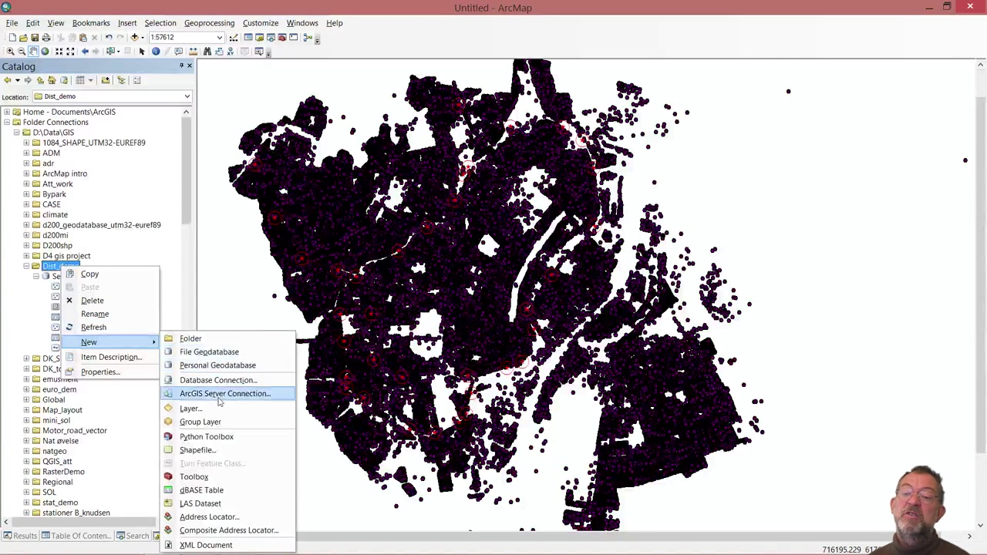
click(228, 478)
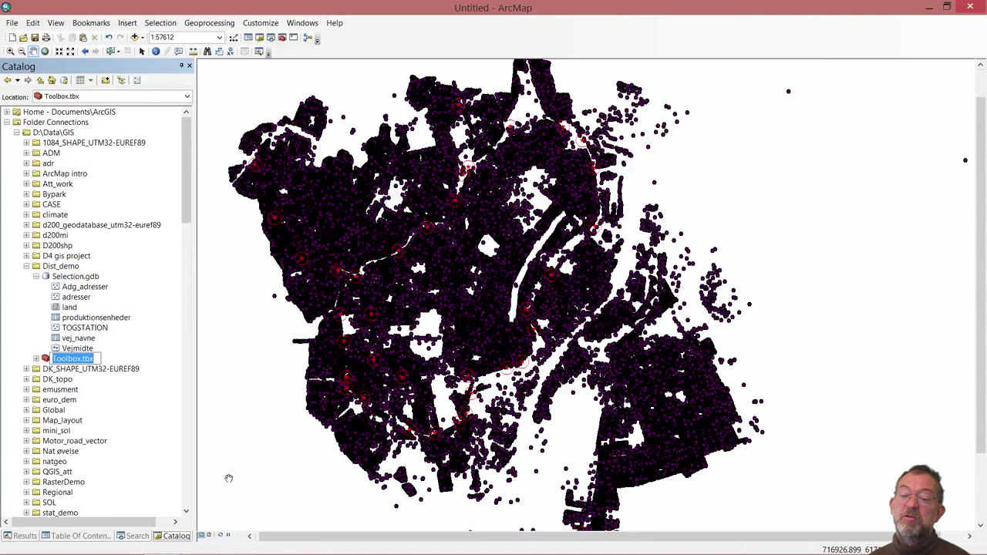
text(di)
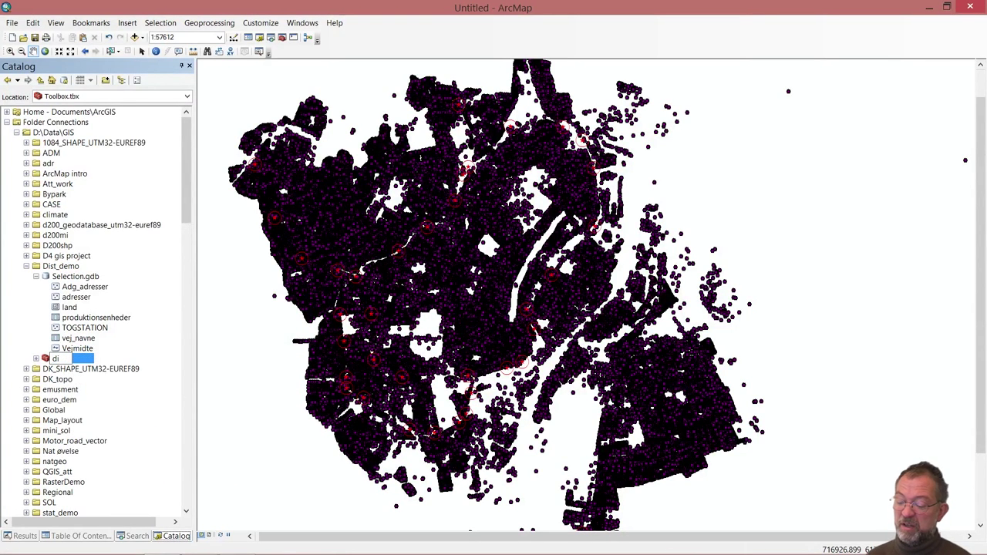
text(stance_demo)
key(Return)
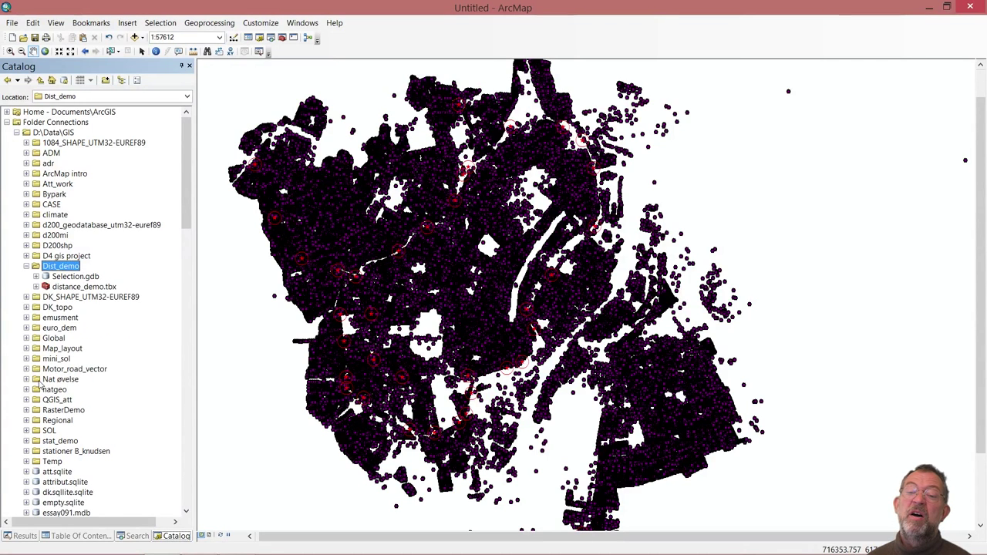
right_click(65, 287)
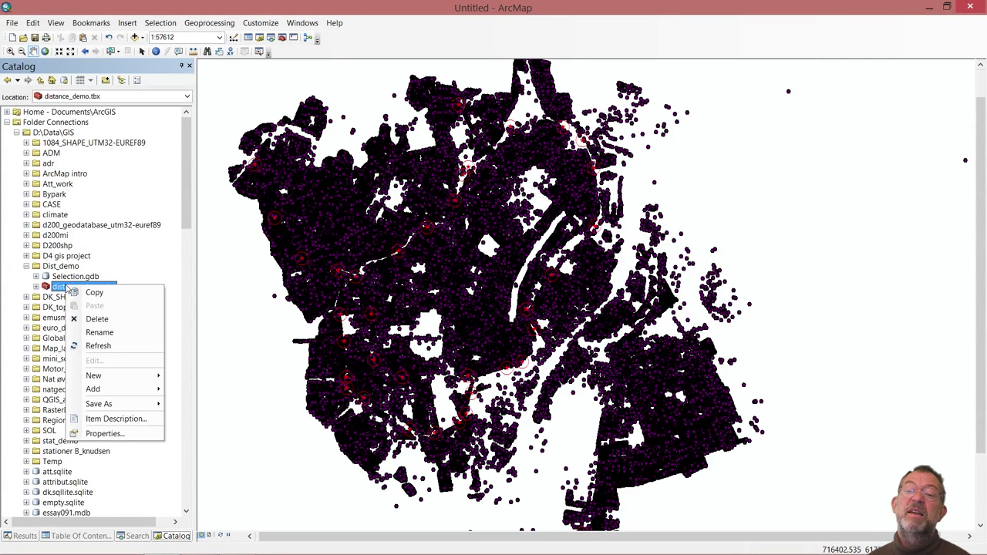
mouse_move(93, 376)
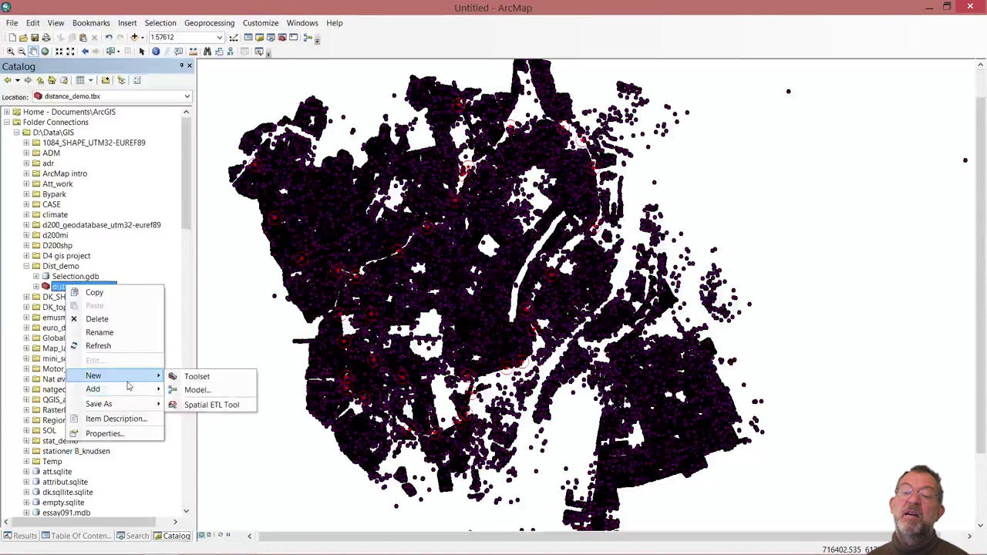
click(193, 389)
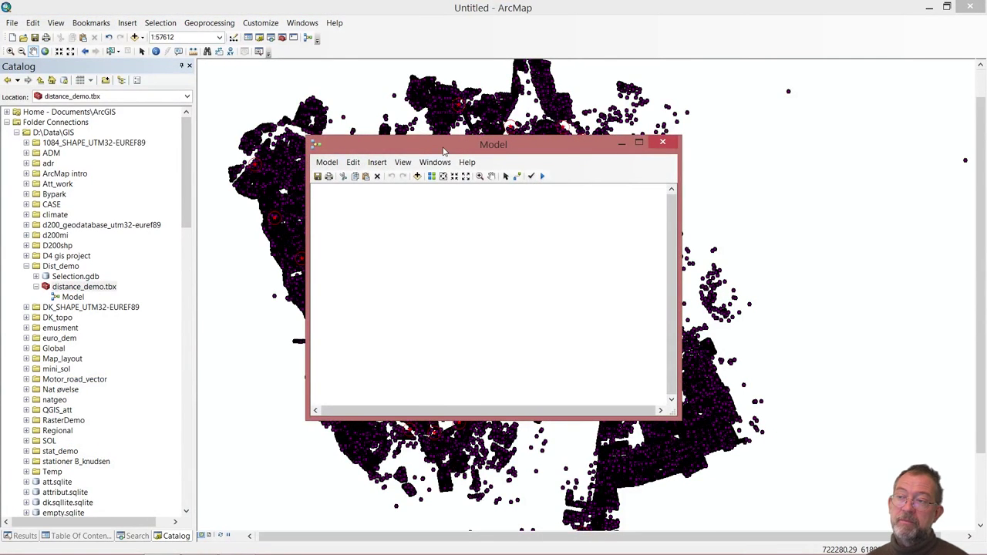
Reposition the Model window and add the Adg_adresser and TOGSTATION layers as model inputs
drag(440, 146, 440, 110)
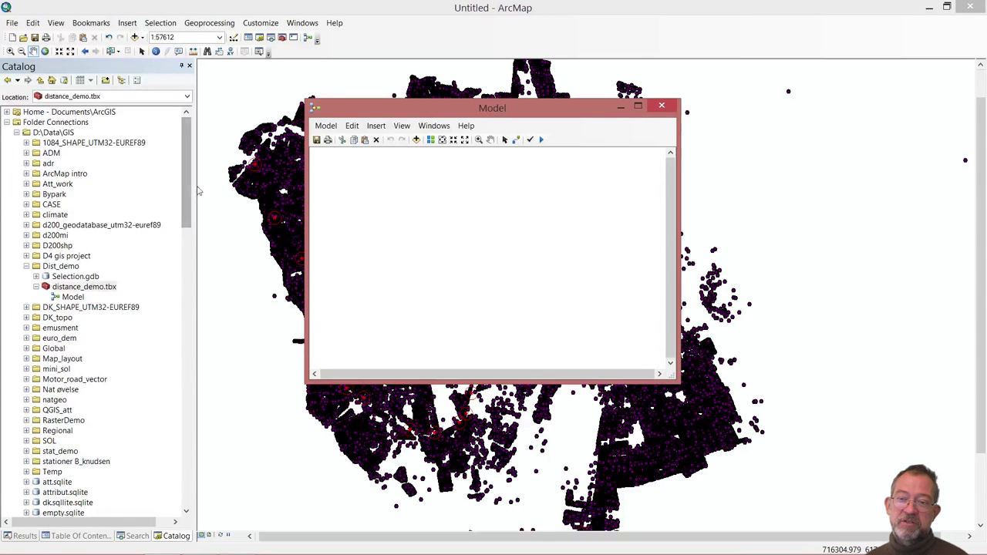
drag(403, 109, 594, 96)
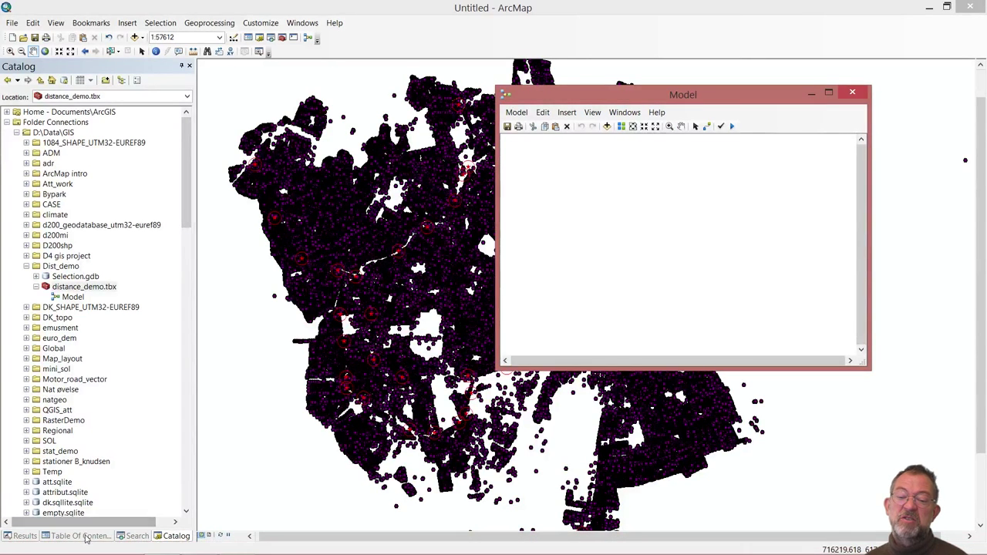
click(80, 536)
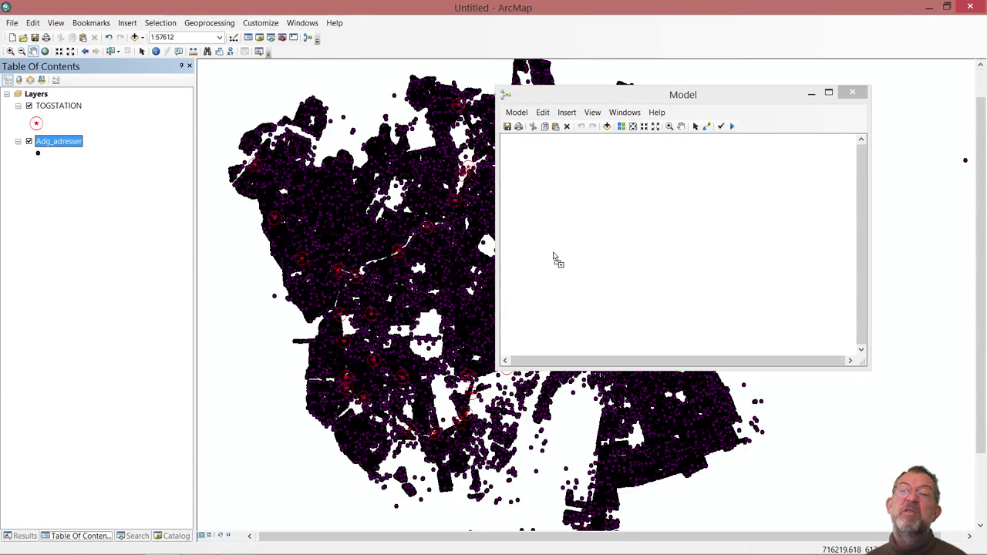
drag(48, 147, 534, 203)
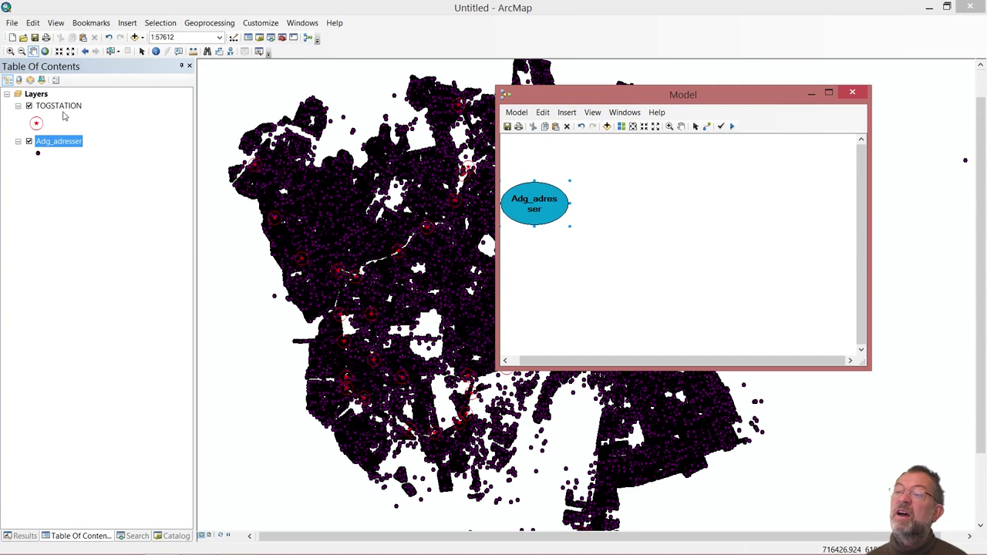
mouse_move(58, 106)
mouse_down()
mouse_move(600, 302)
mouse_move(538, 290)
mouse_up()
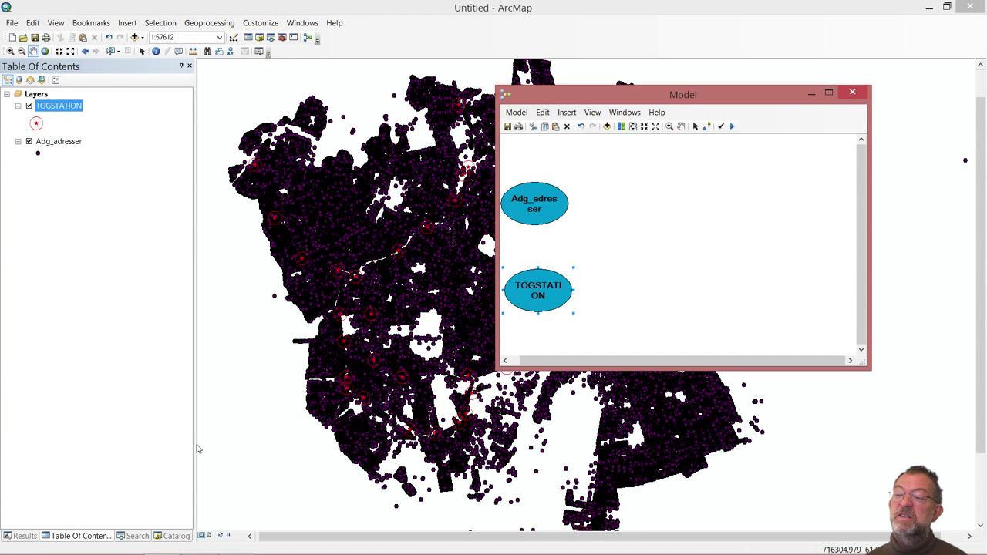
click(169, 536)
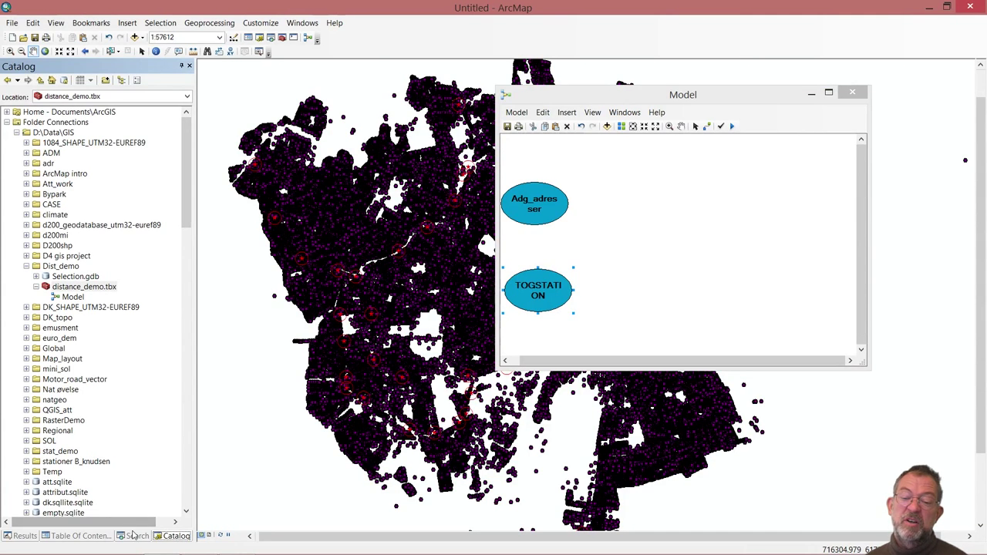
Add the Proximity Near tool, with Adg_adresser as Input Features and TOGSTATION as Near Features
drag(186, 224, 192, 448)
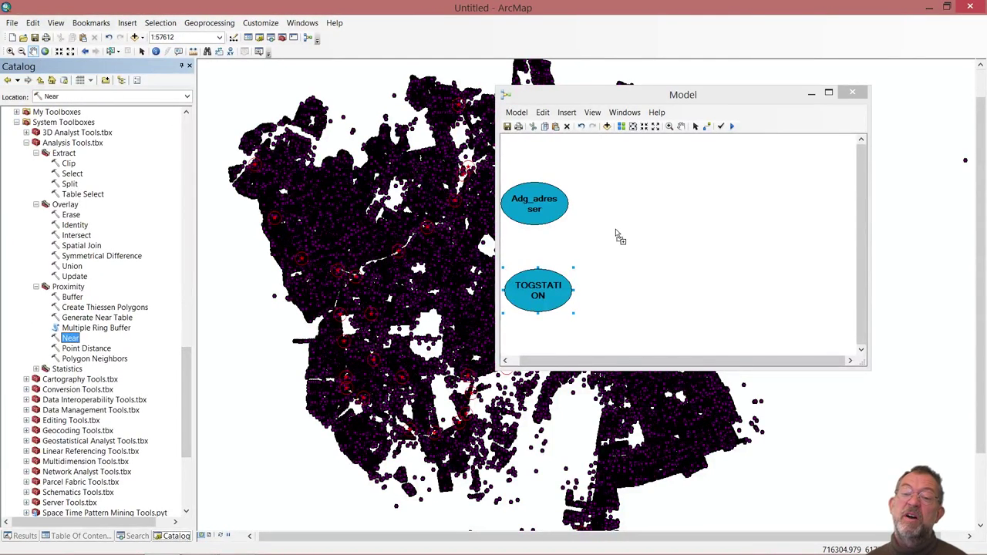
drag(67, 339, 617, 236)
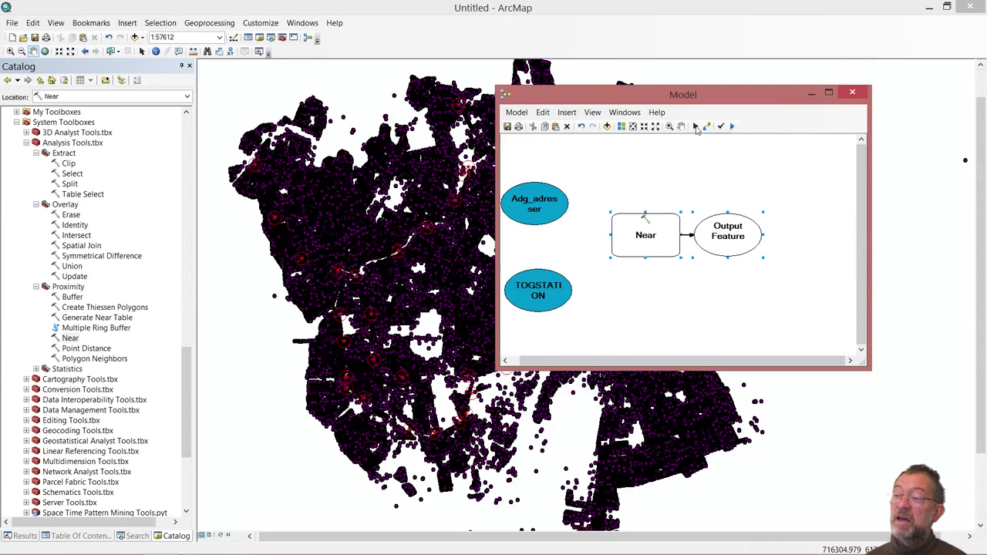
click(707, 127)
drag(548, 208, 653, 245)
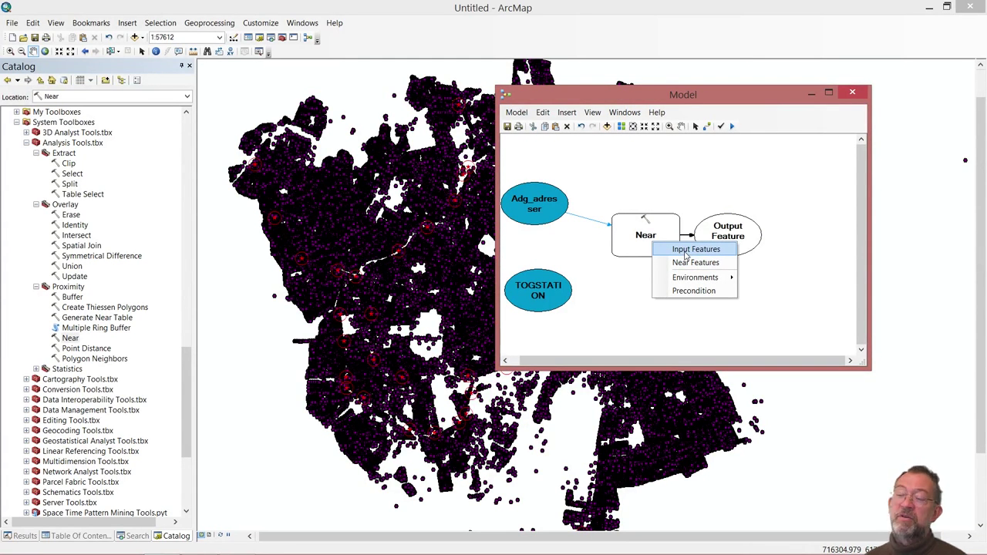
click(685, 252)
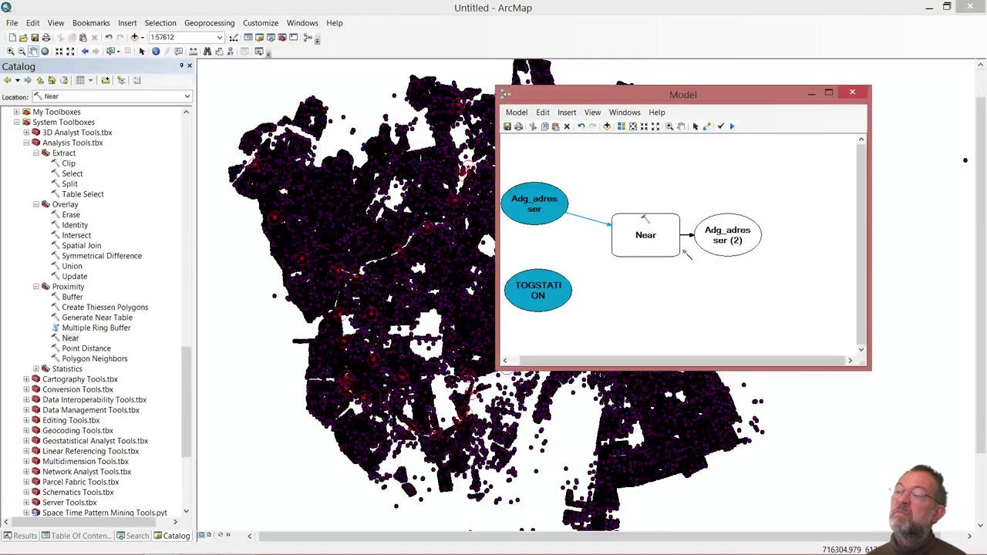
drag(531, 301, 649, 245)
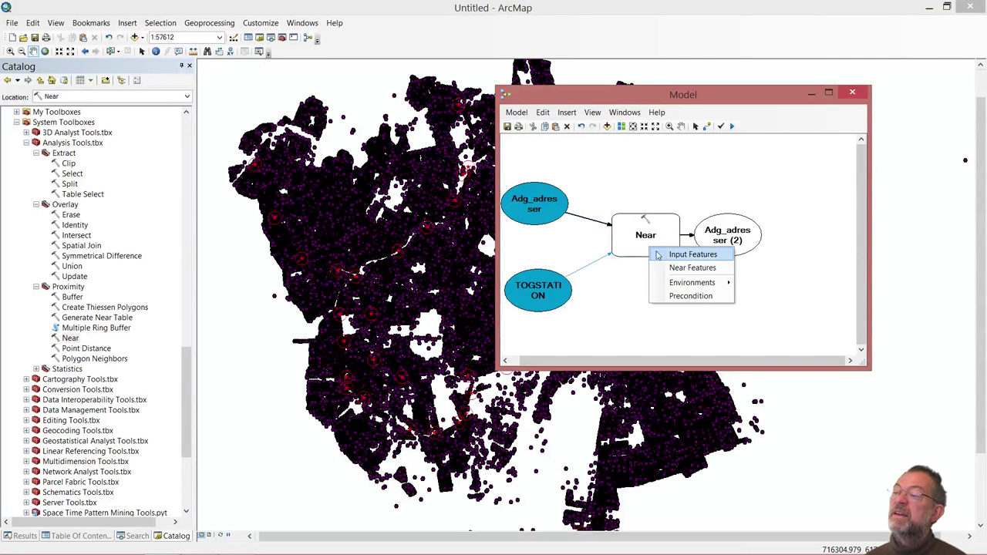
click(678, 268)
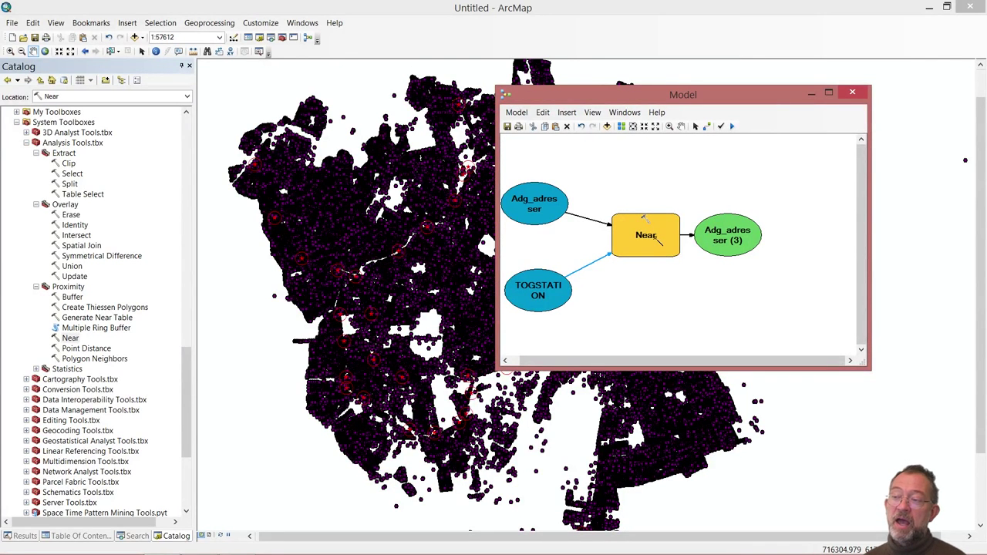
Enable Location and Angle in the Near parameters and keep the PLANAR method
double_click(657, 240)
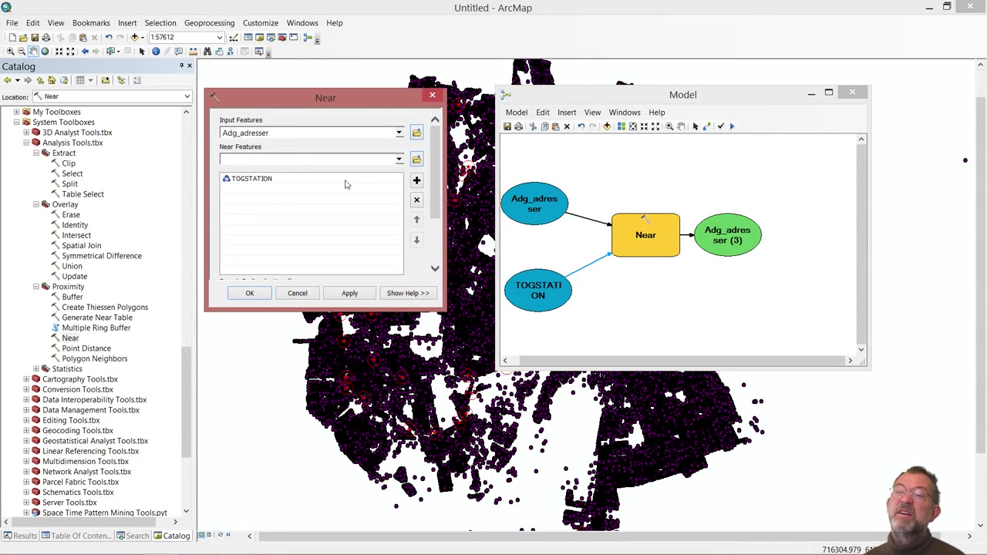
drag(438, 202, 436, 249)
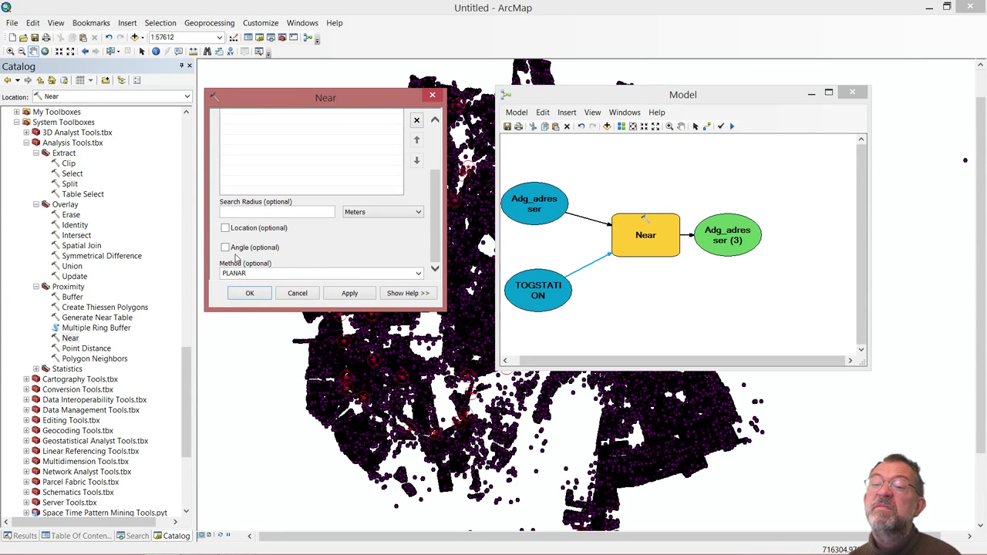
click(225, 229)
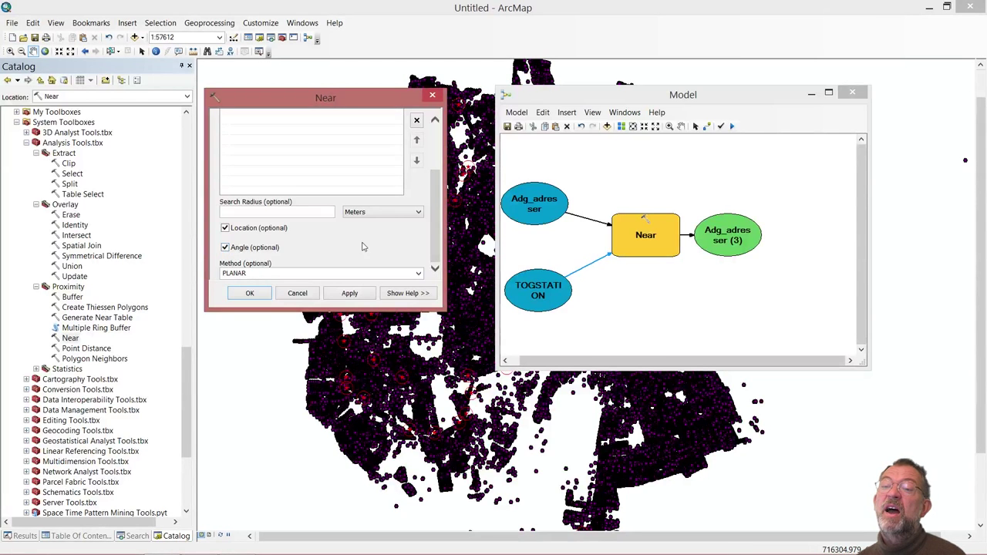
drag(435, 242, 437, 154)
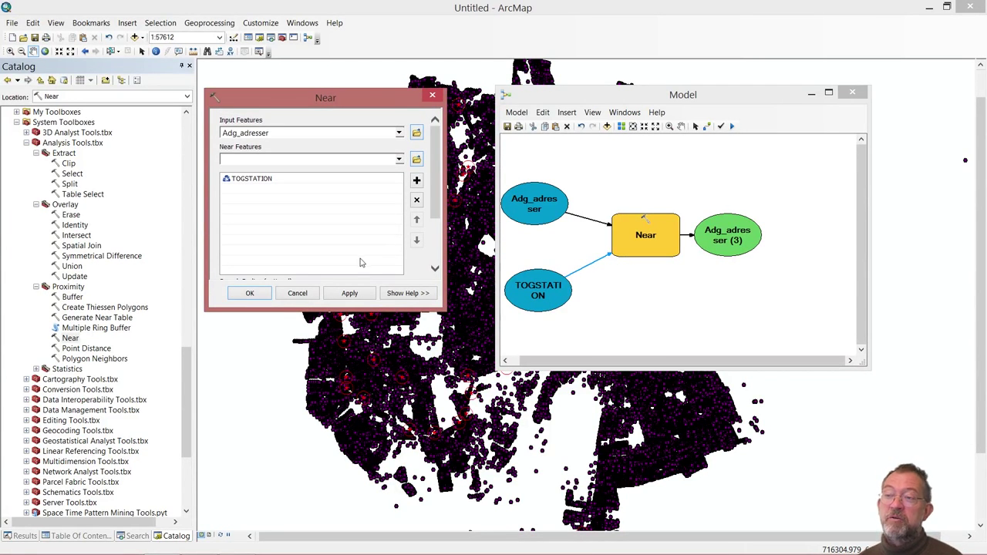
drag(438, 199, 437, 245)
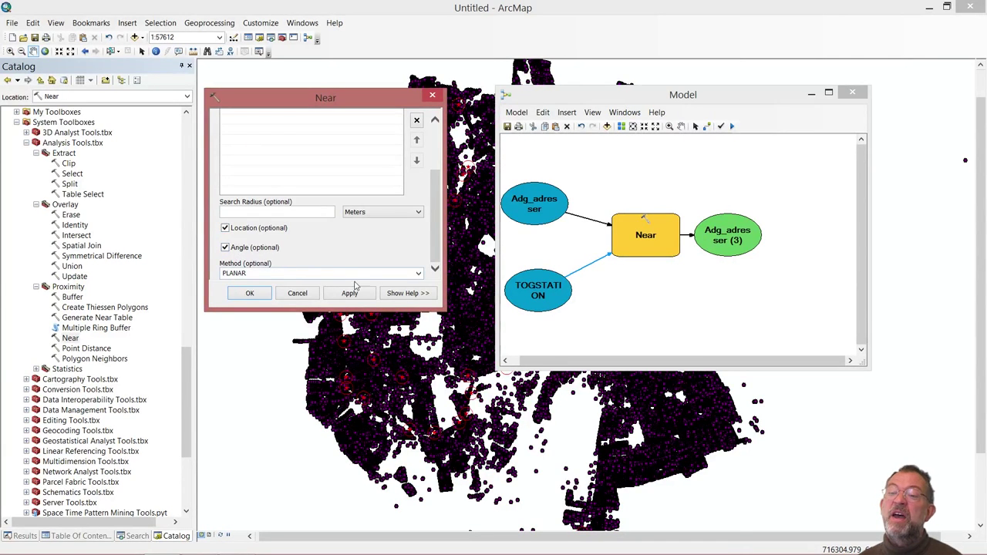
click(283, 272)
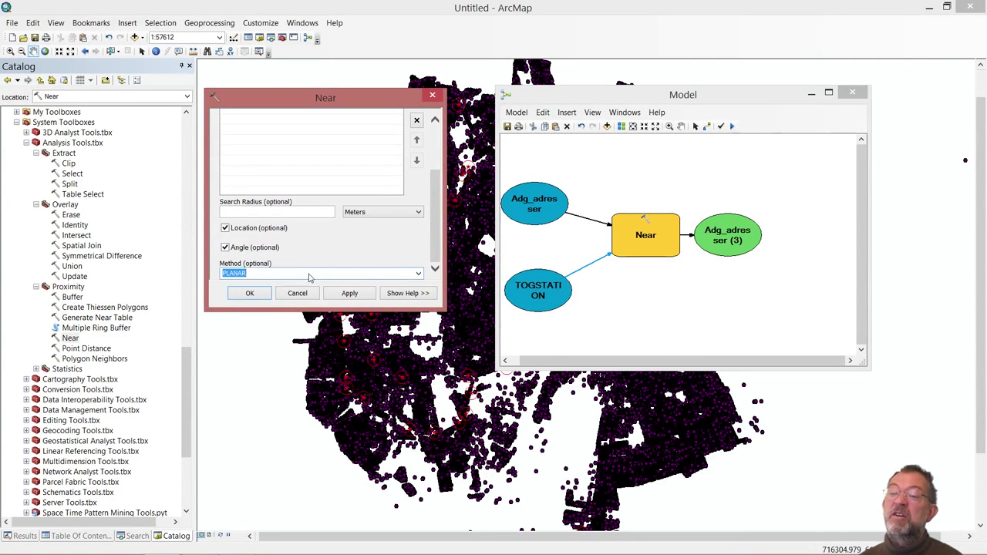
click(419, 276)
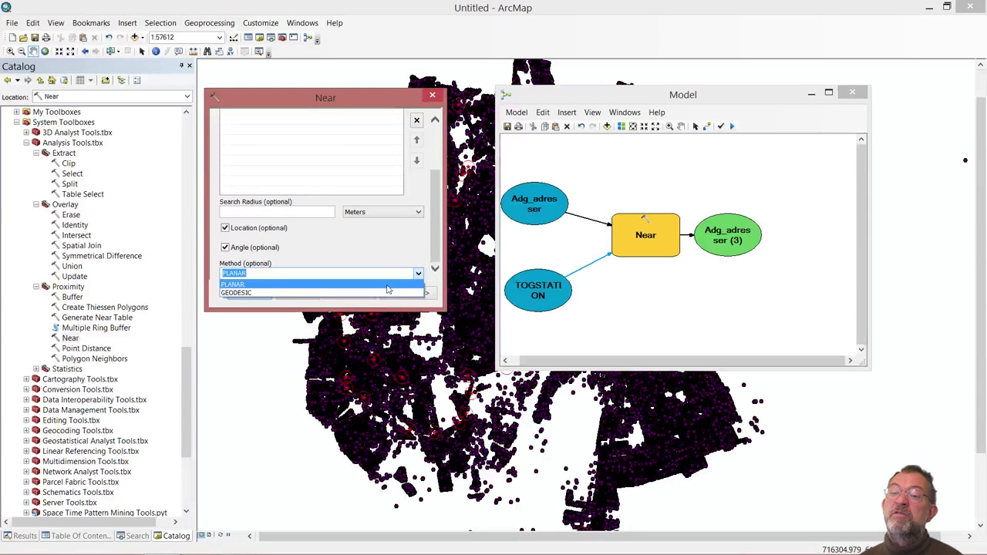
click(385, 285)
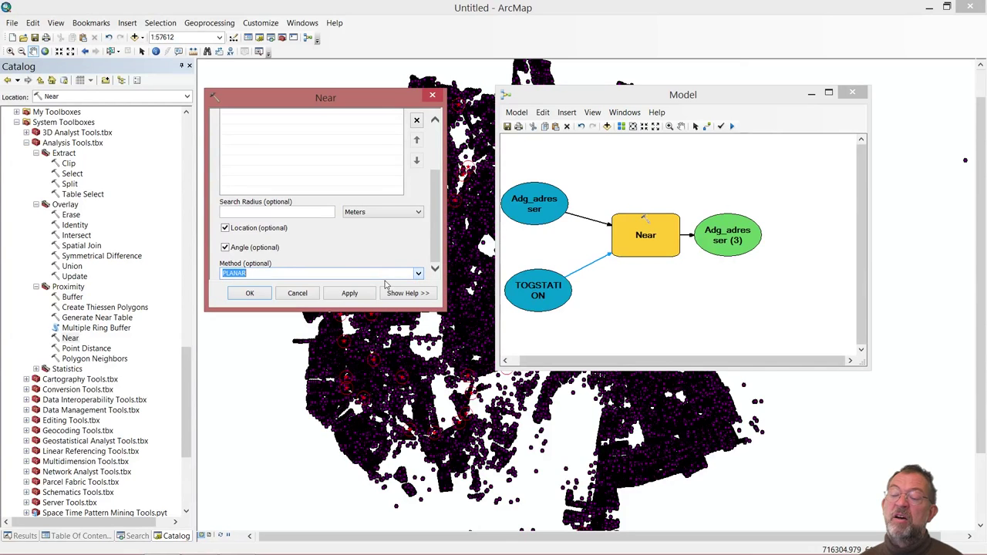
click(252, 293)
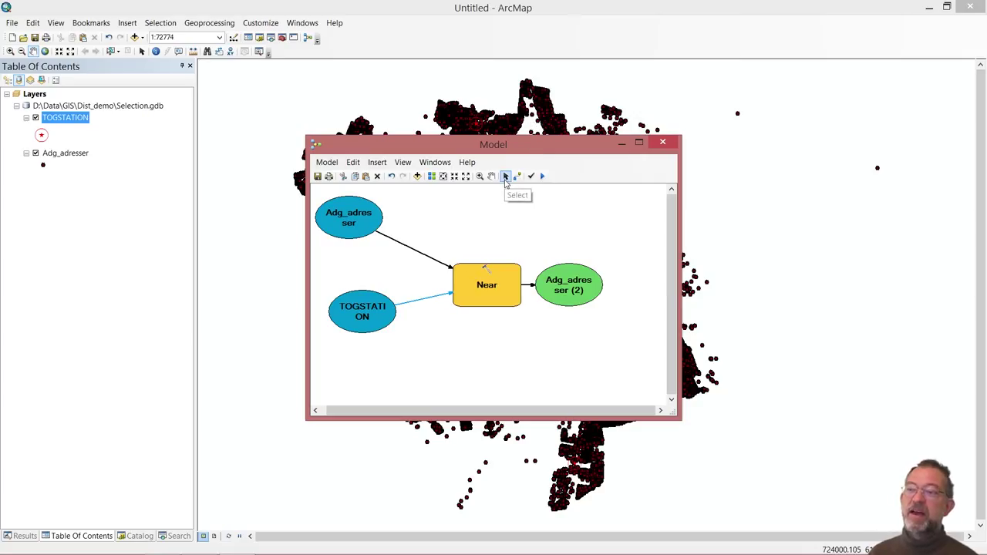
double_click(499, 273)
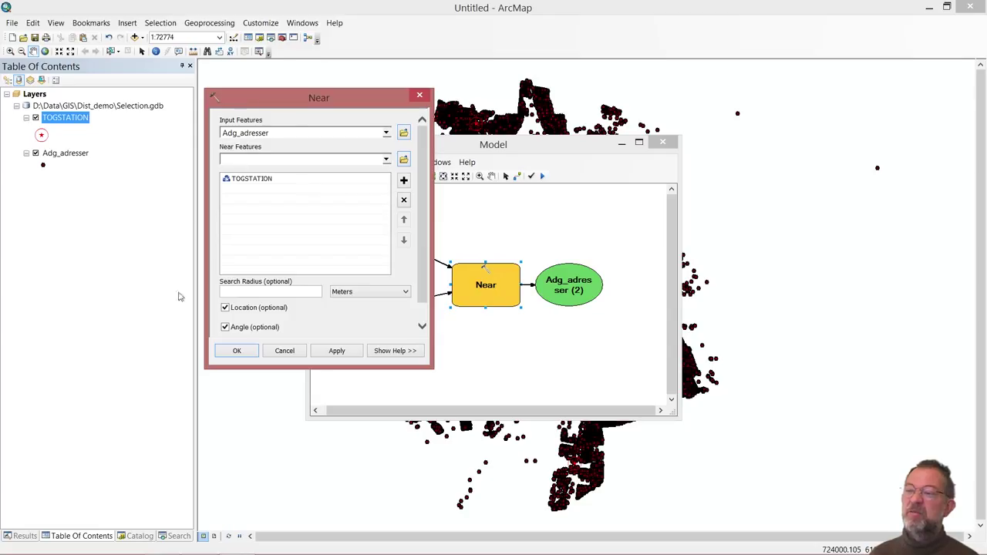
click(285, 351)
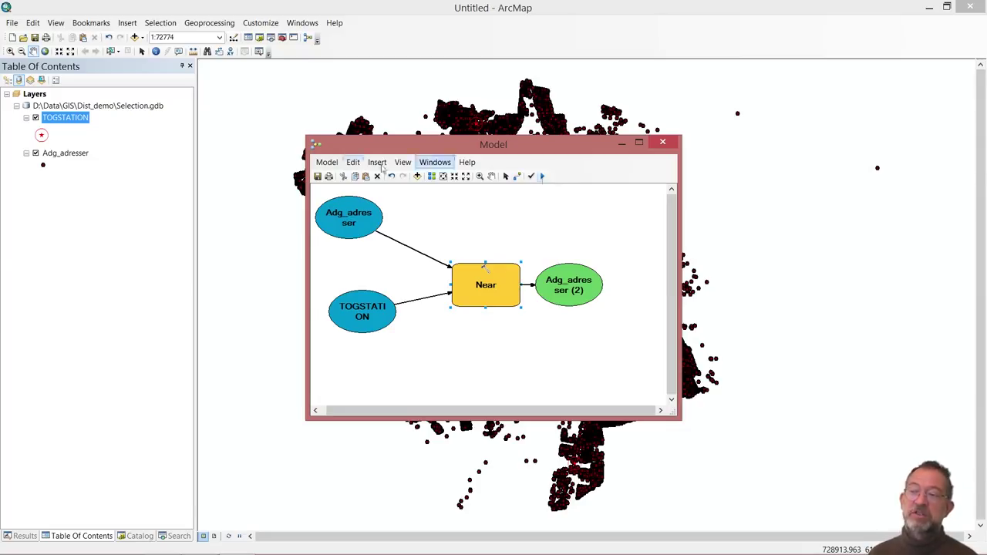
Run the Near model, then close the model window and save the changes
click(543, 177)
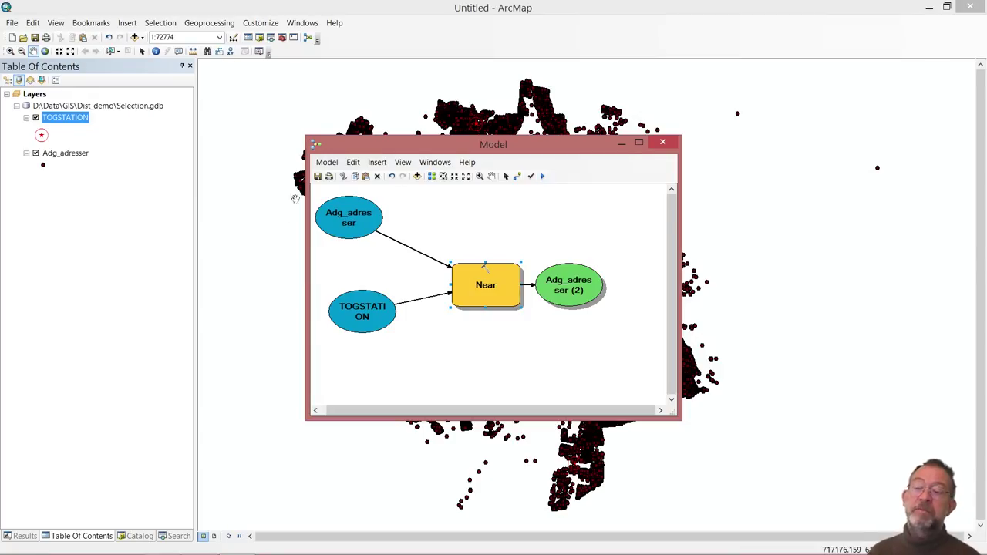
click(665, 144)
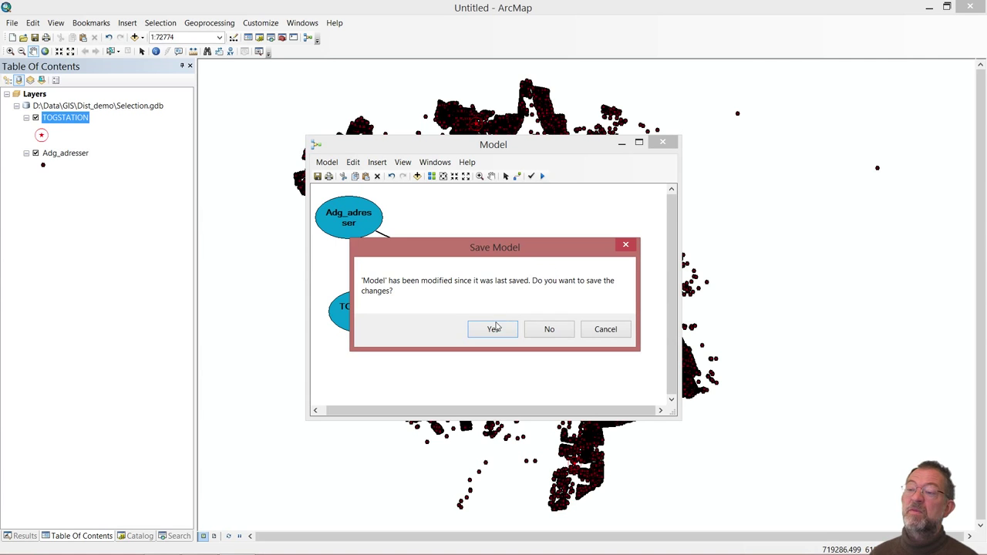
click(495, 329)
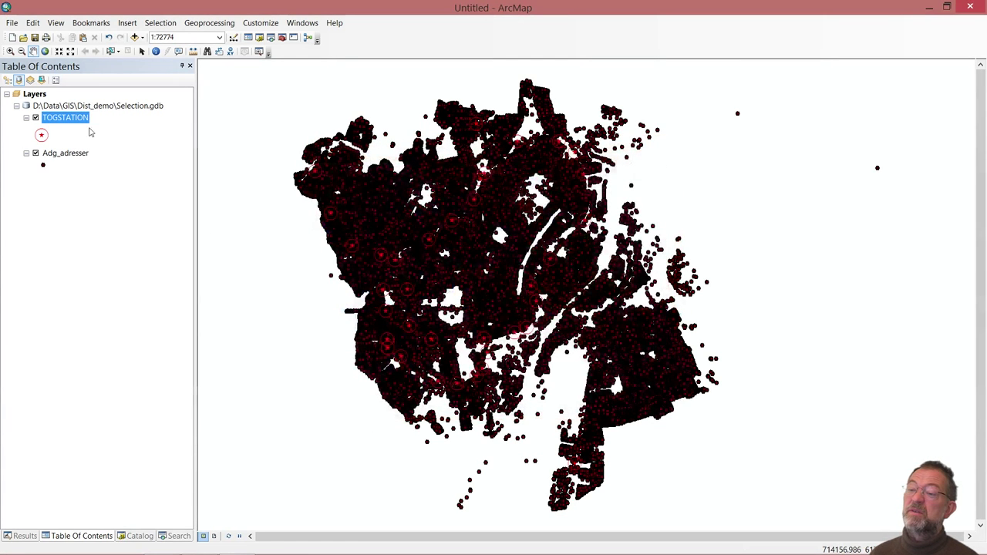
Open Adg_adresser's attribute table to inspect the new NEAR_DIST and NEAR_ANGLE fields
right_click(66, 155)
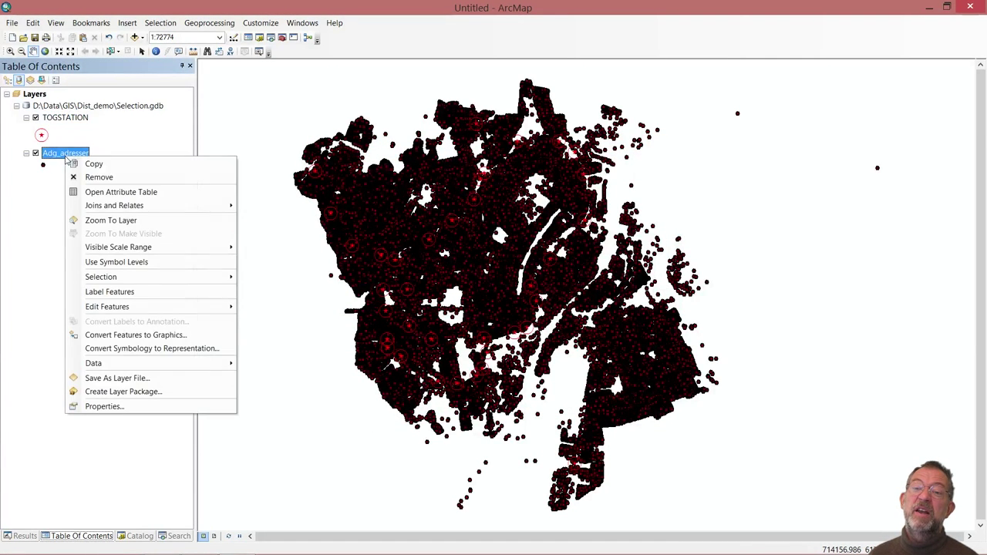
click(108, 193)
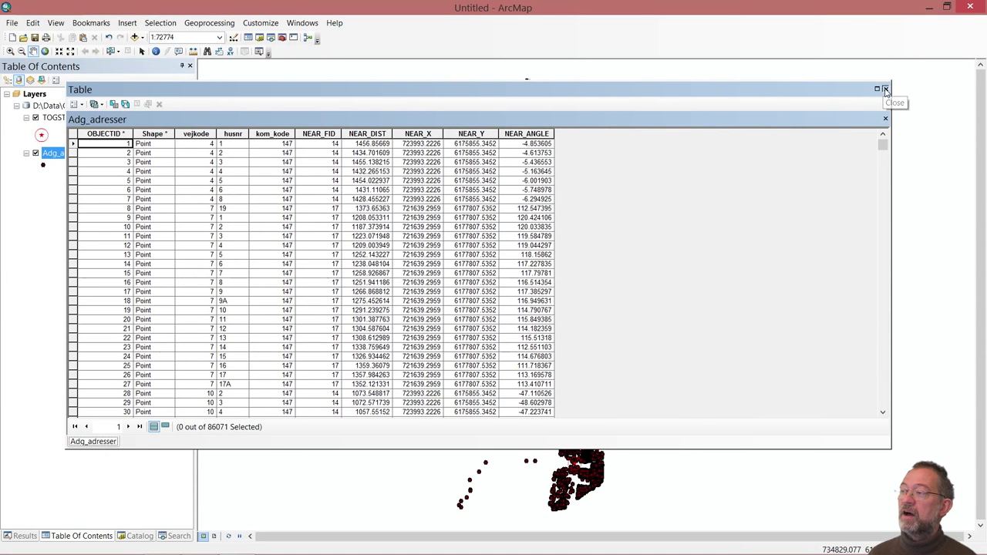
Close the Adg_adresser attribute table and zoom in on the streets around the river
click(885, 89)
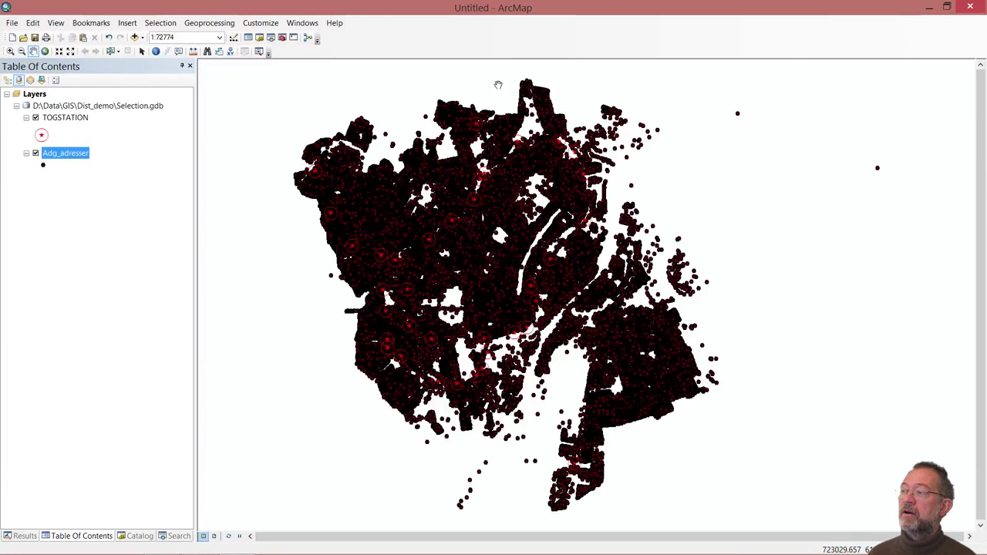
click(10, 51)
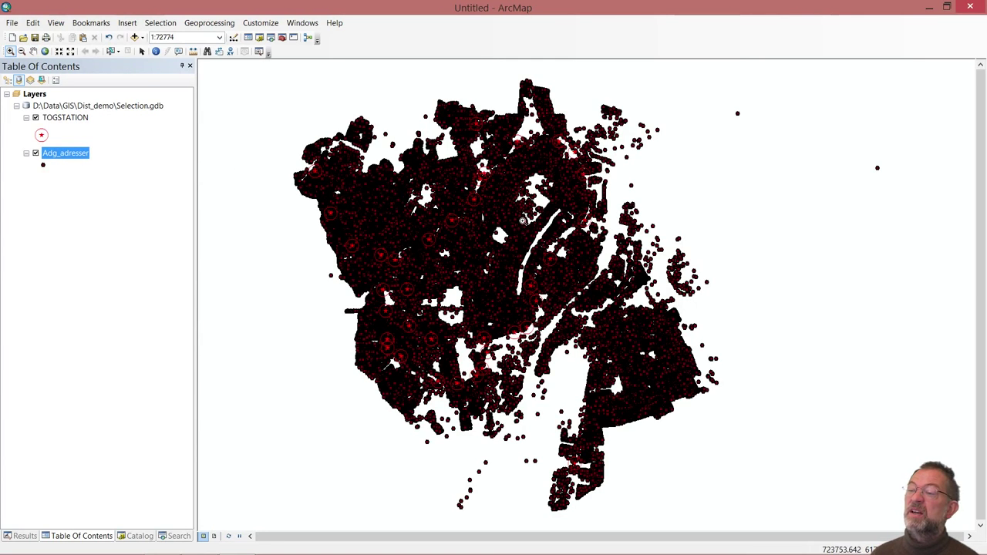
drag(522, 223, 590, 297)
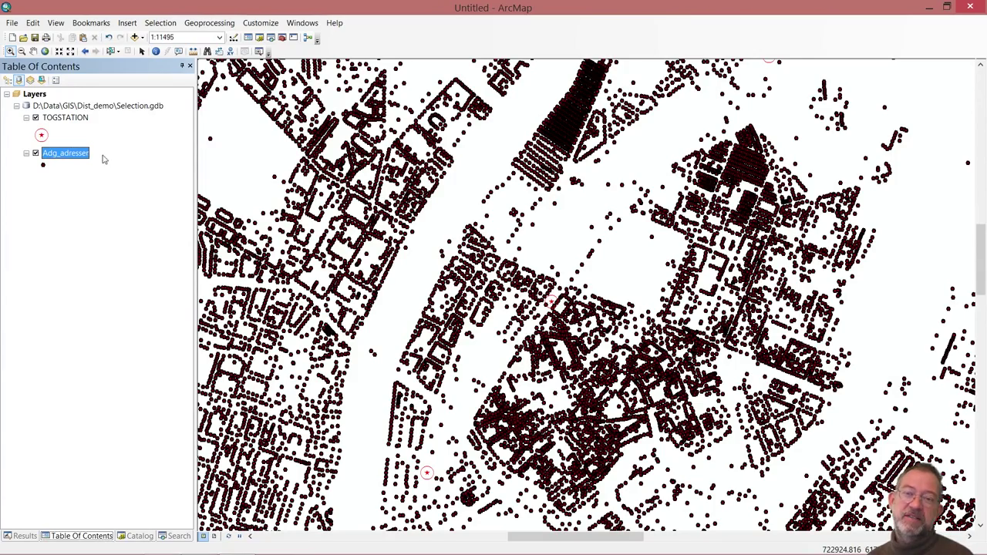
Give Adg_adresser graduated symbols on NEAR_DIST in five Natural Breaks classes, dismissing the sample warning
right_click(71, 158)
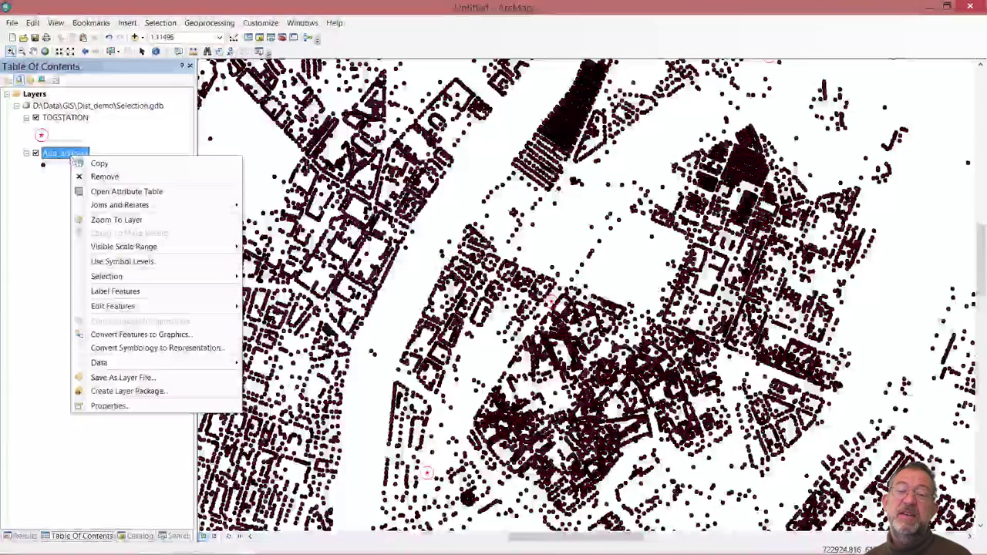
click(150, 405)
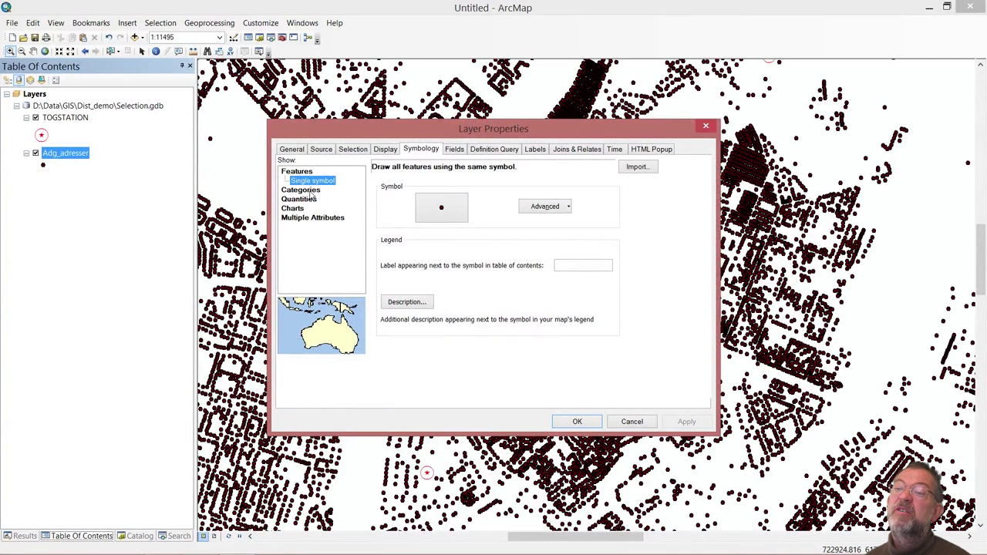
click(313, 199)
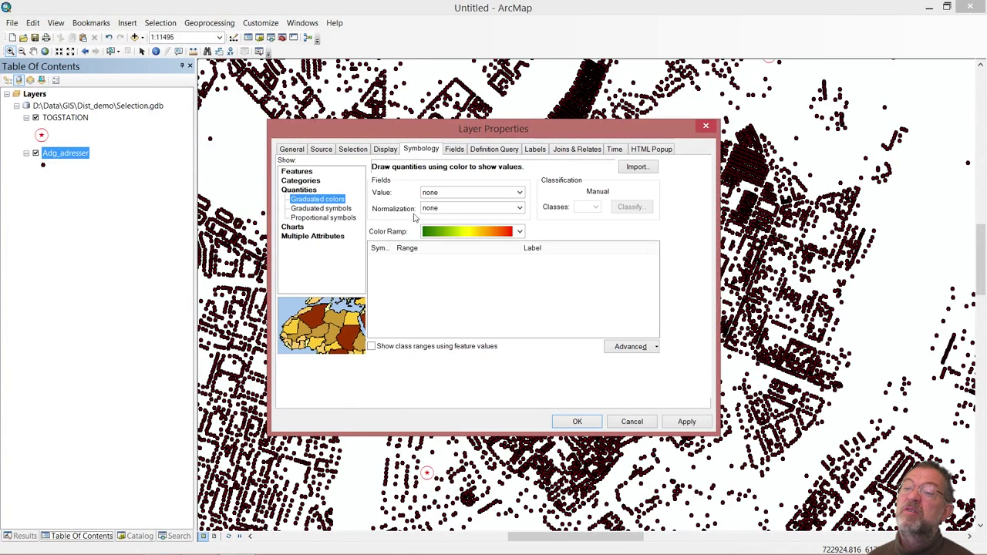
click(341, 209)
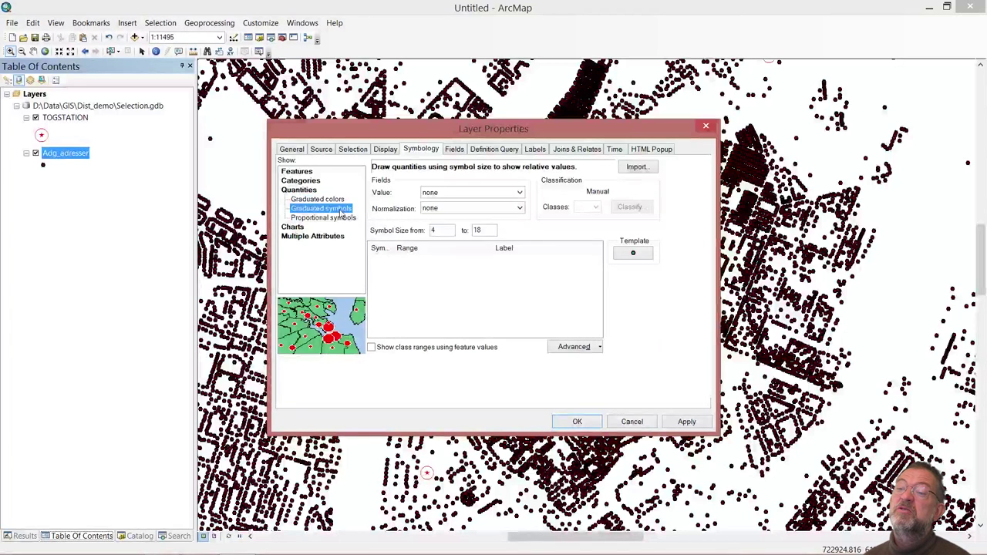
click(519, 192)
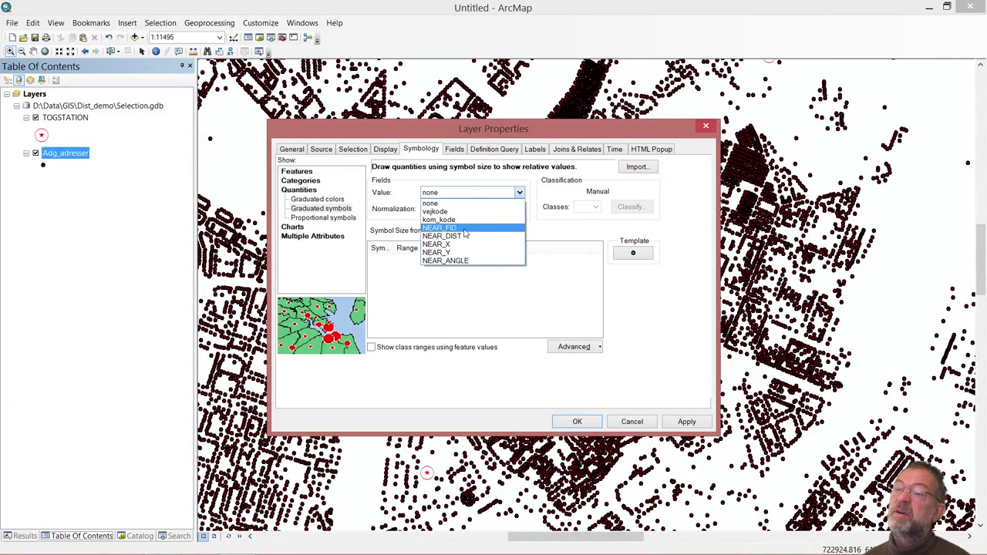
click(465, 235)
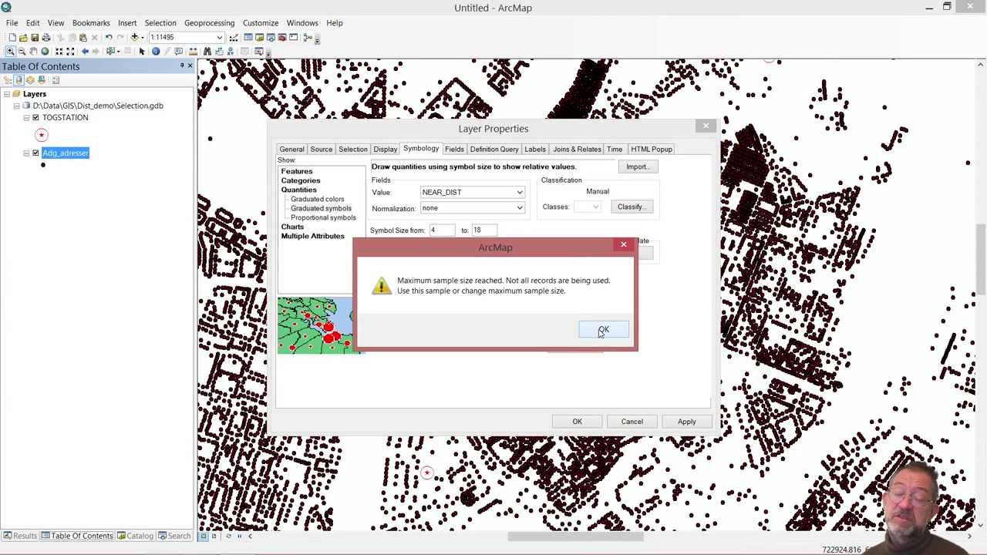
click(603, 330)
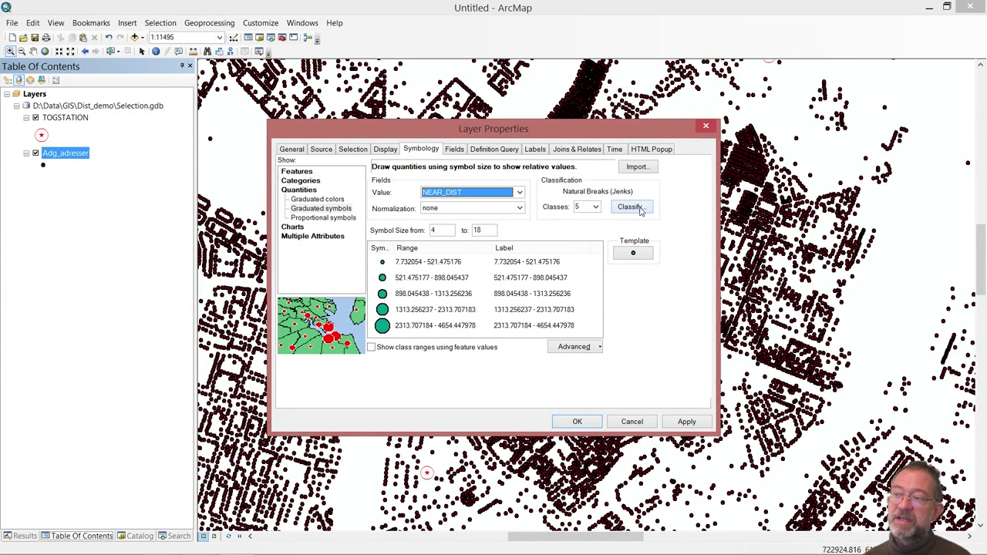
Raise the maximum sample size to 1000000 so NEAR_DIST classes cover all 86071 addresses
click(639, 209)
click(458, 209)
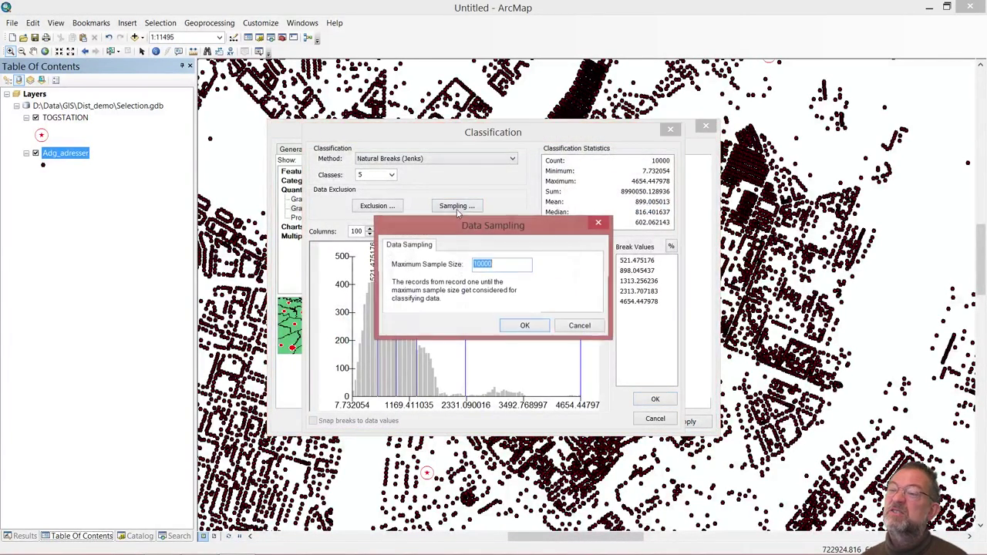
click(503, 263)
text(00)
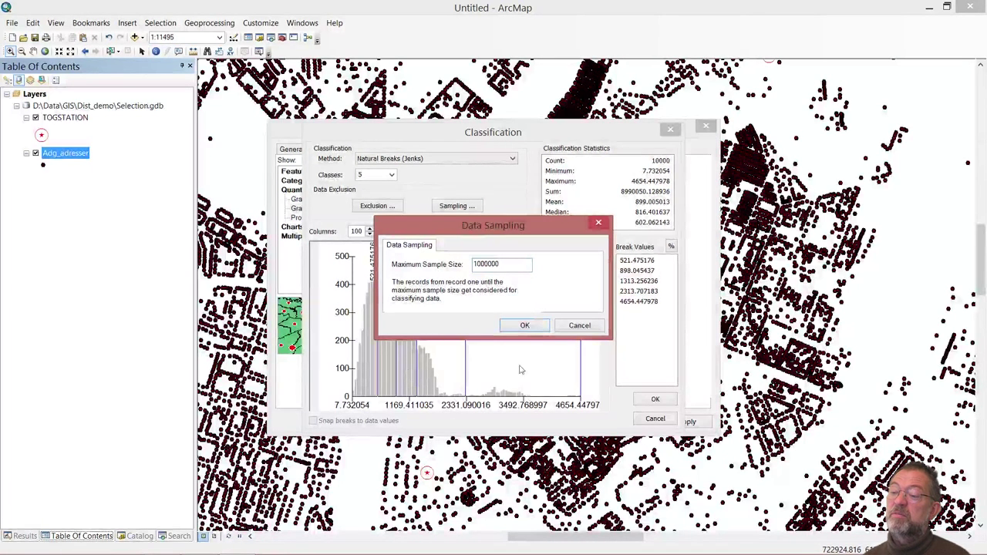
click(524, 327)
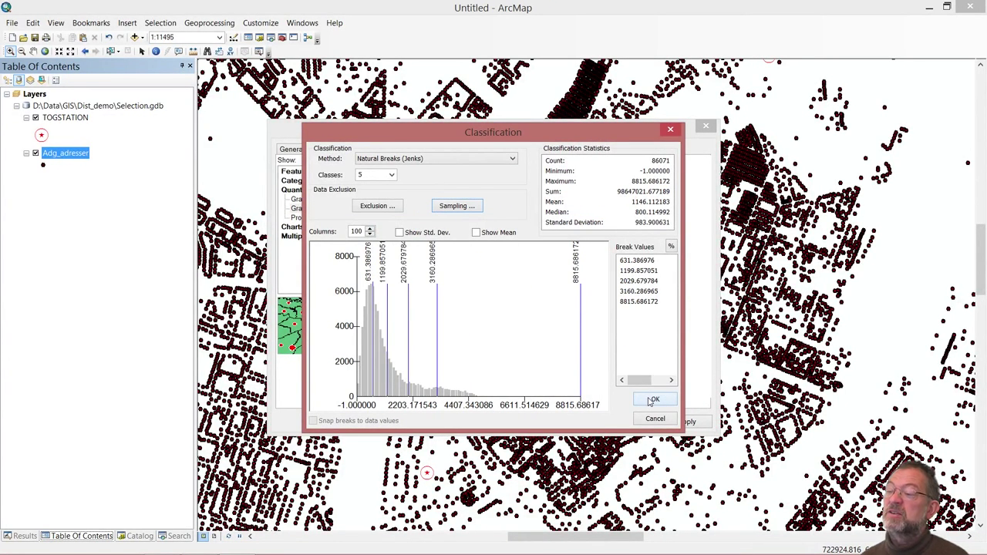
click(651, 400)
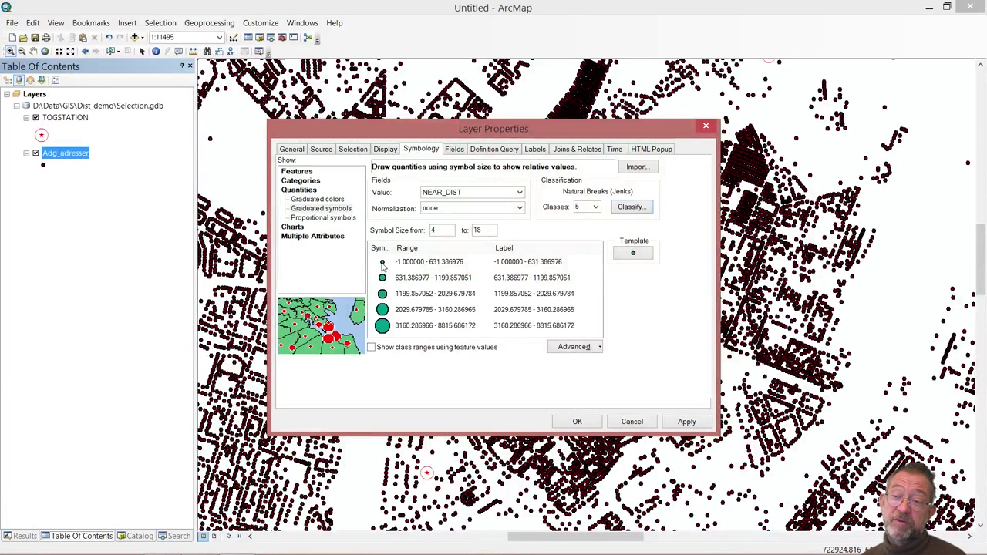
Switch all five NEAR_DIST classes to the Arrow Up symbol, found by searching 'arrow'
right_click(382, 263)
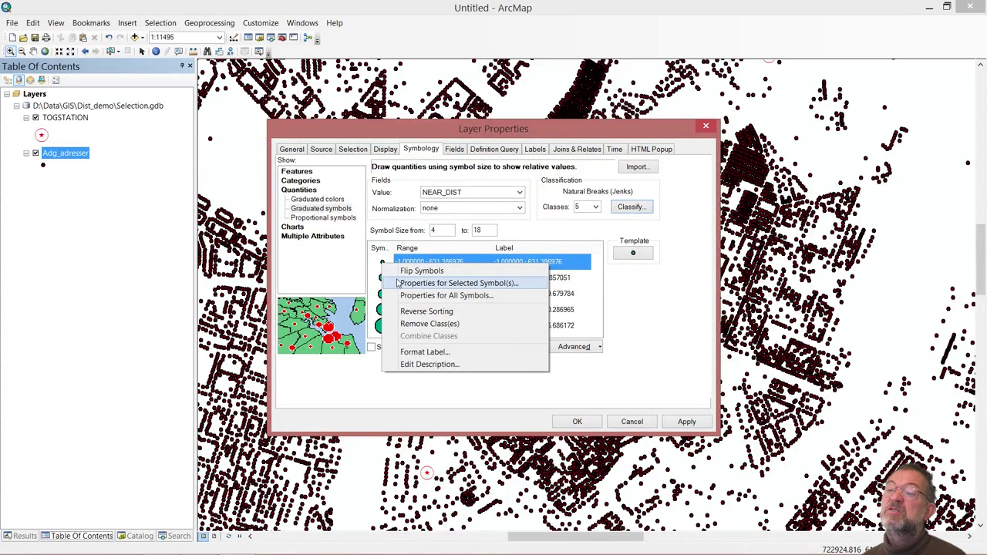
click(633, 256)
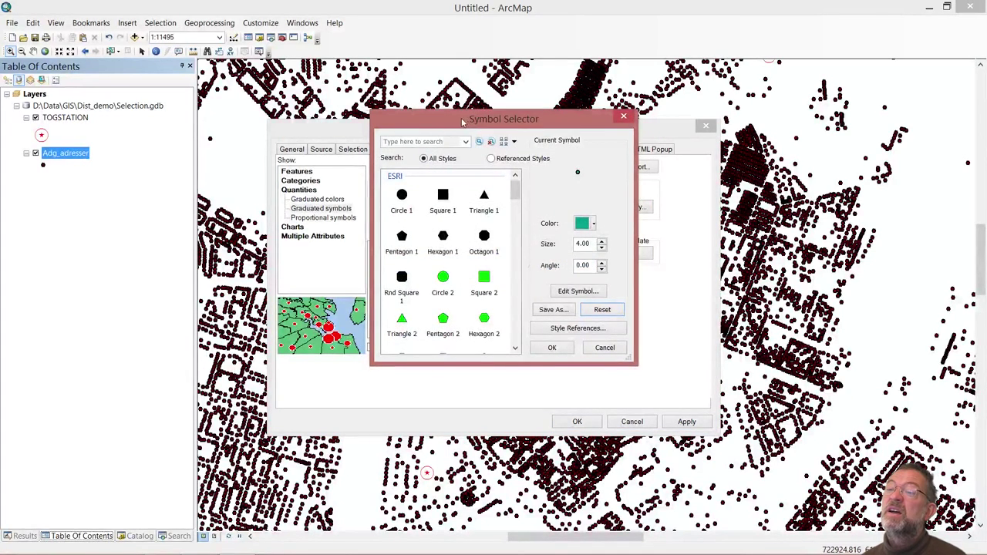
drag(459, 127, 401, 197)
click(359, 210)
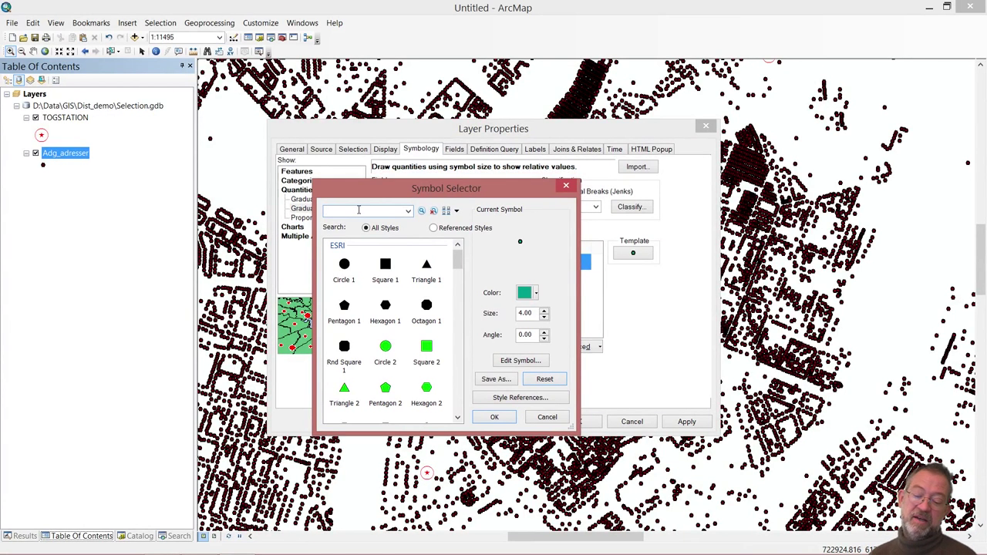
text(arrow)
key(Return)
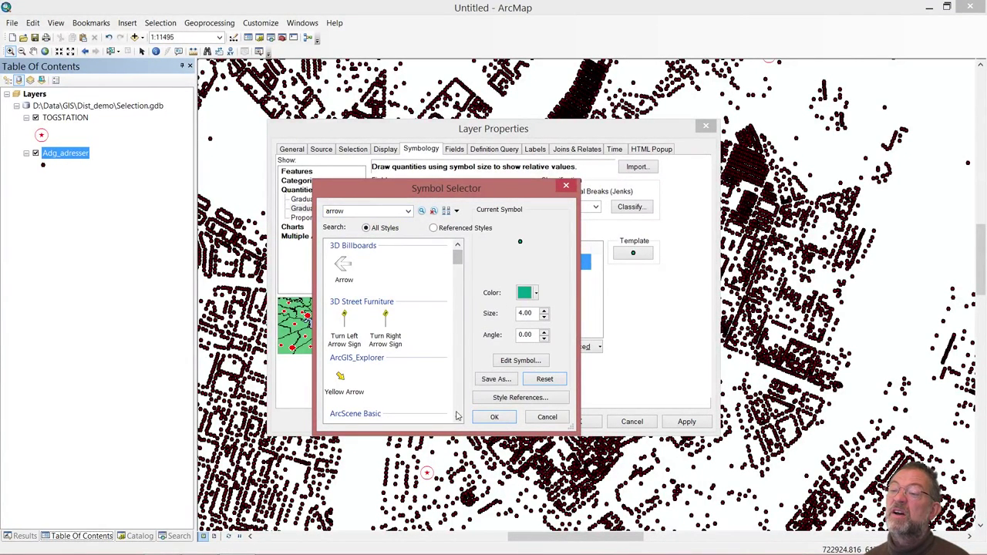
scroll(456, 416, down, 2)
scroll(456, 416, down, 2)
scroll(456, 416, down, 2)
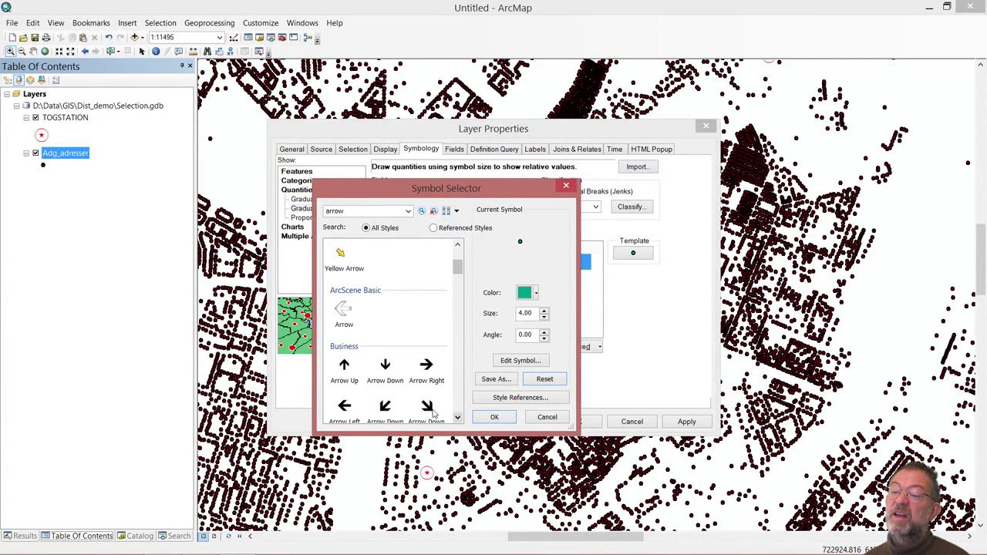
click(345, 371)
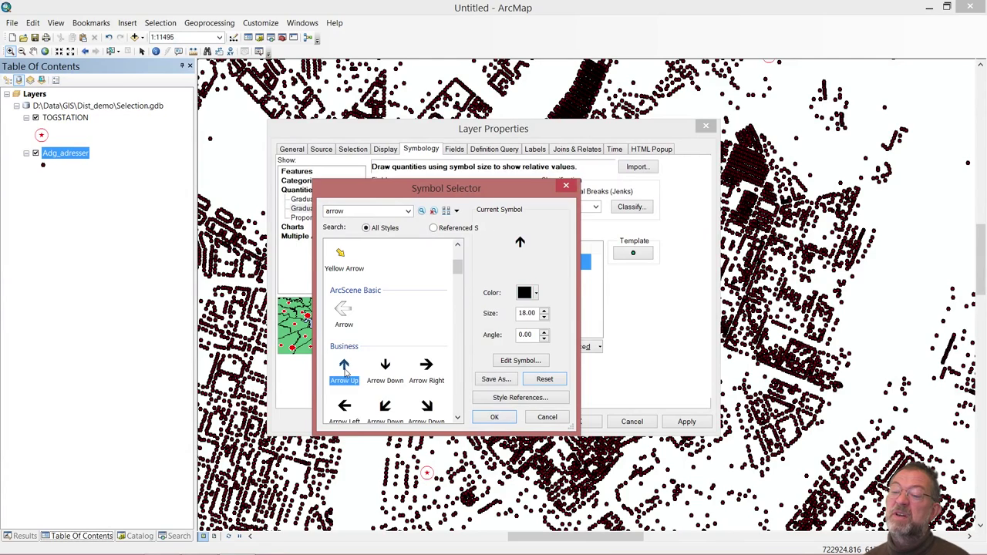
click(512, 417)
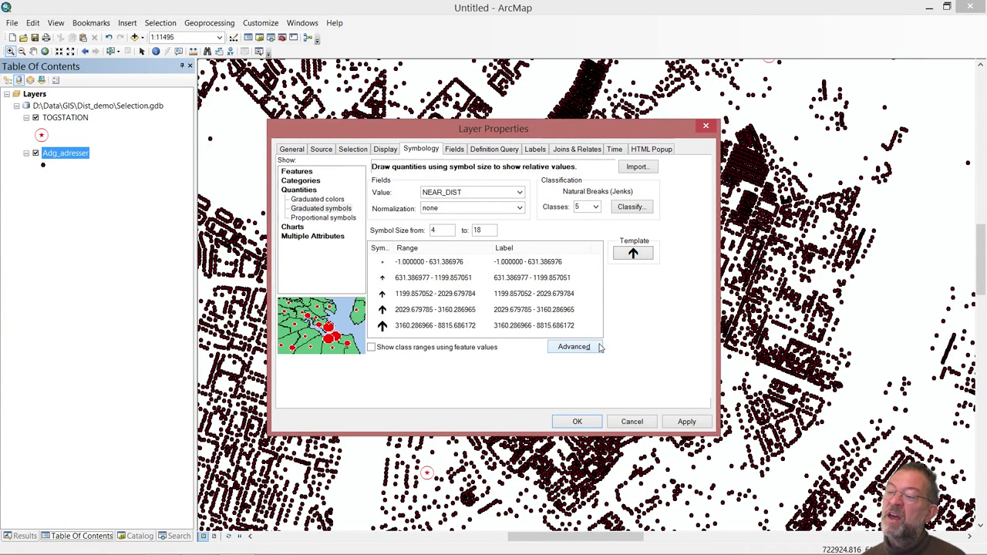
Rotate the arrows by NEAR_ANGLE with Arithmetic rotation and apply the layer symbology
click(598, 348)
click(582, 363)
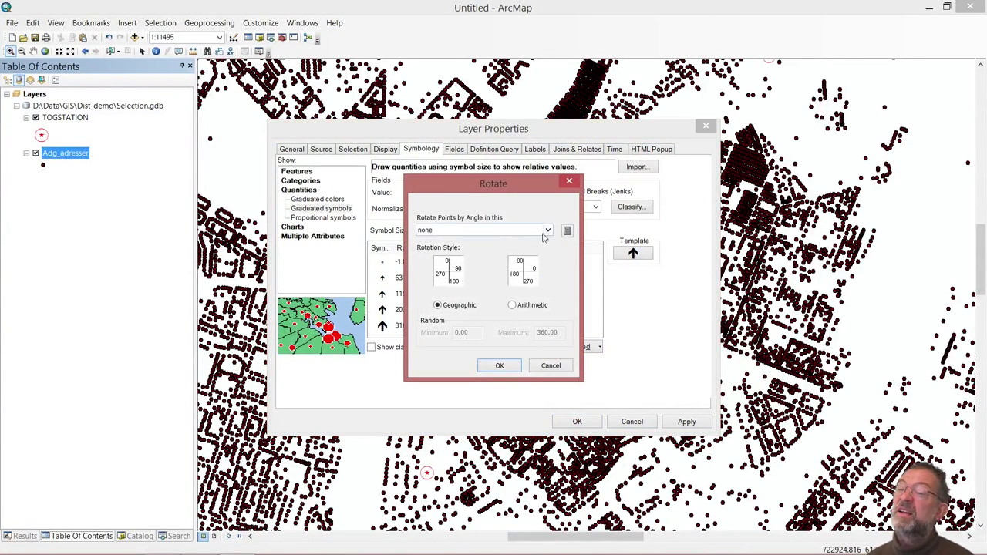
click(546, 231)
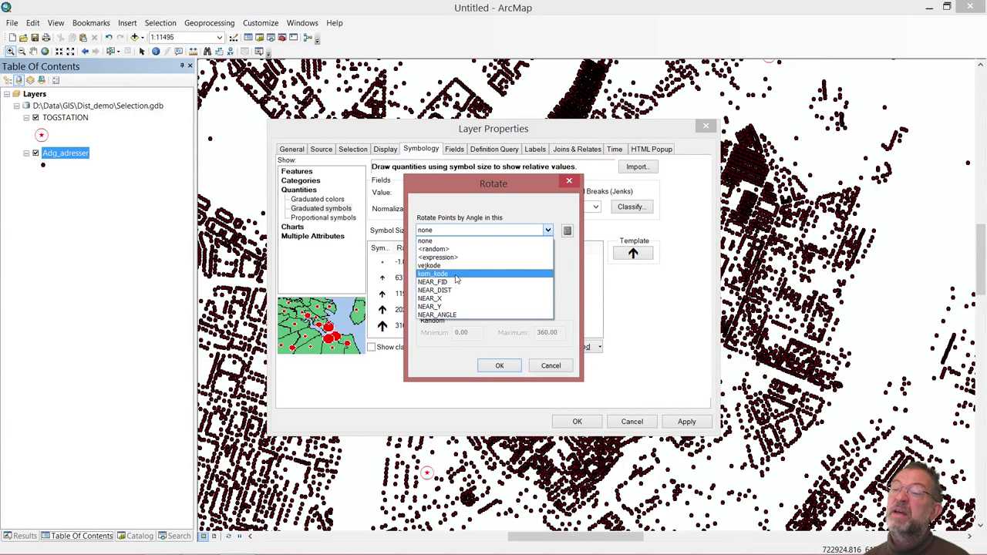
click(455, 315)
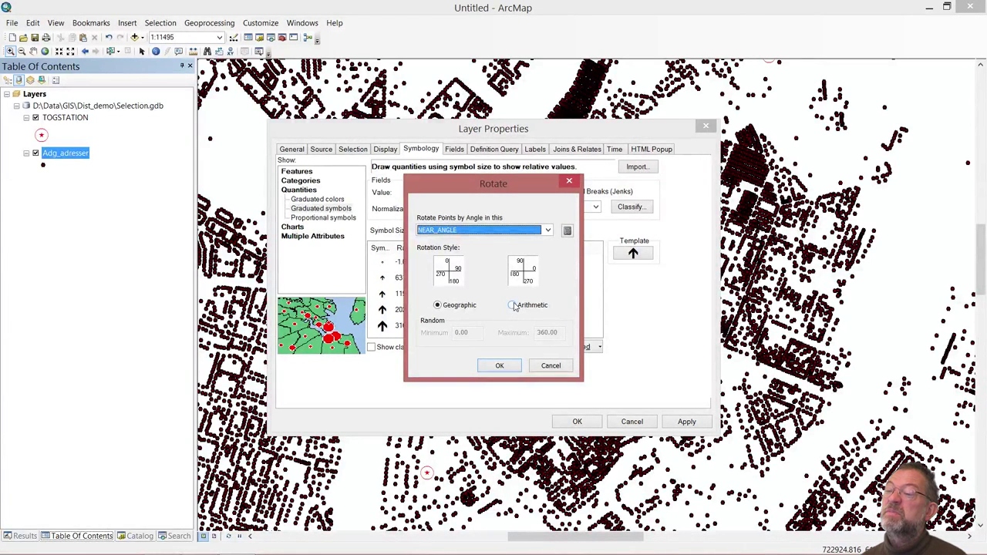
click(514, 306)
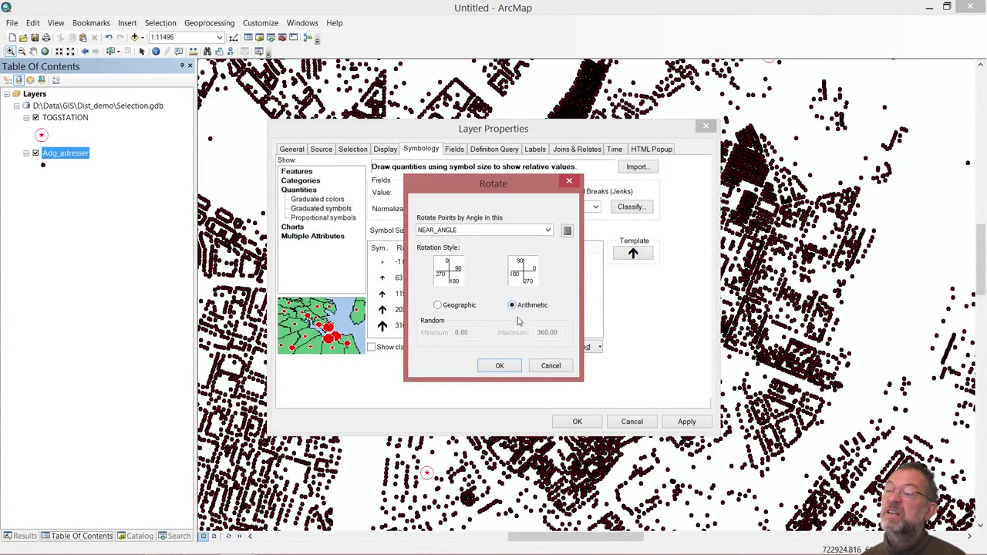
click(499, 367)
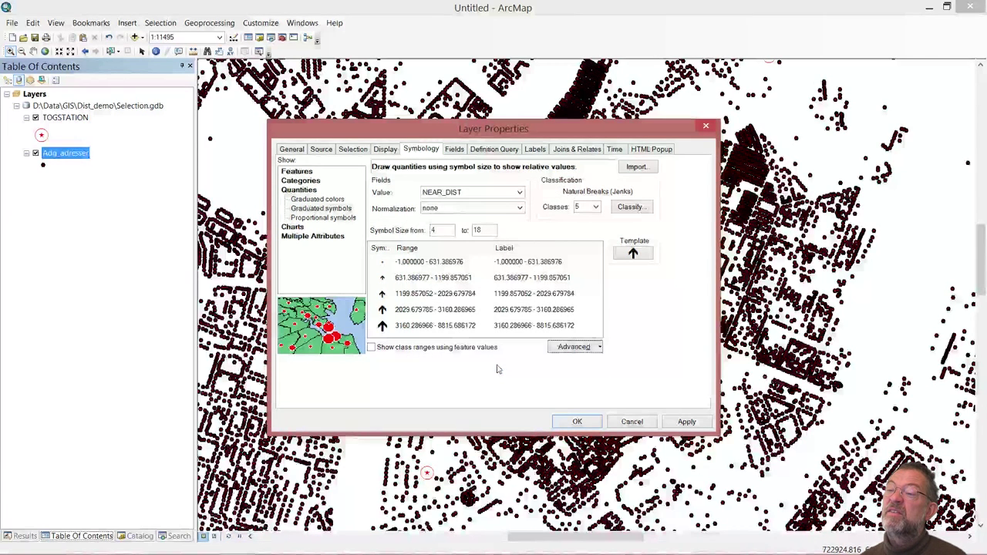
click(578, 423)
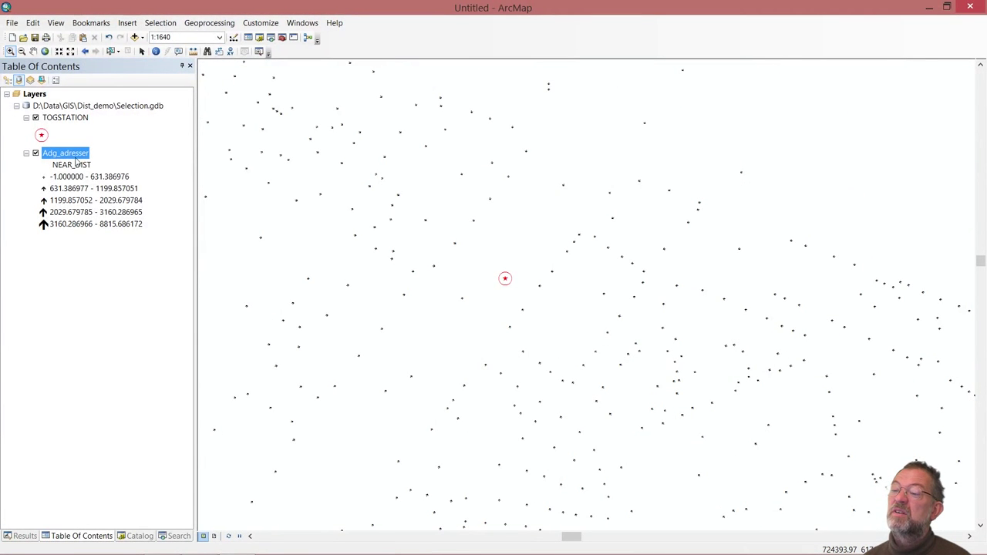
Enlarge the smallest-class arrow, then go back two extents to the city-wide 1:72774 view
double_click(43, 179)
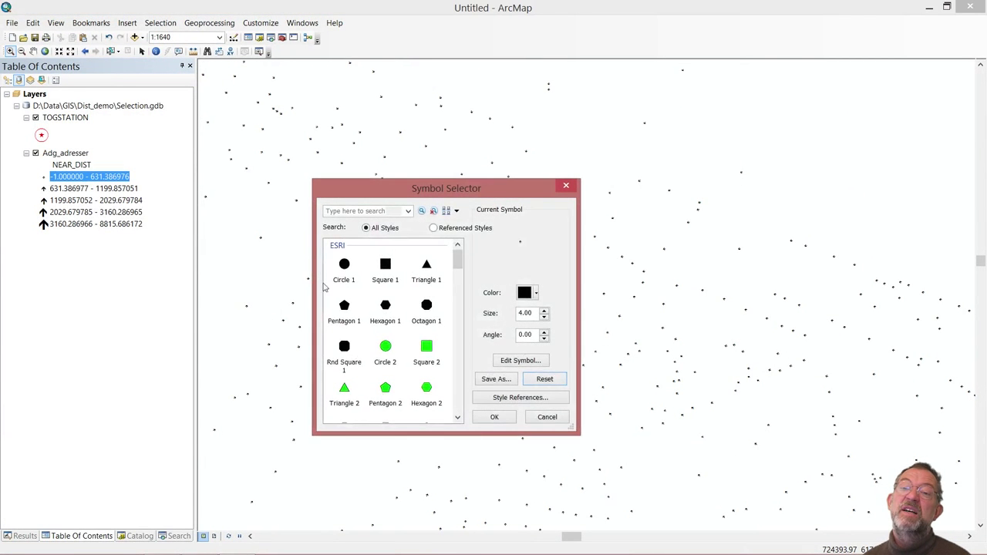
click(544, 308)
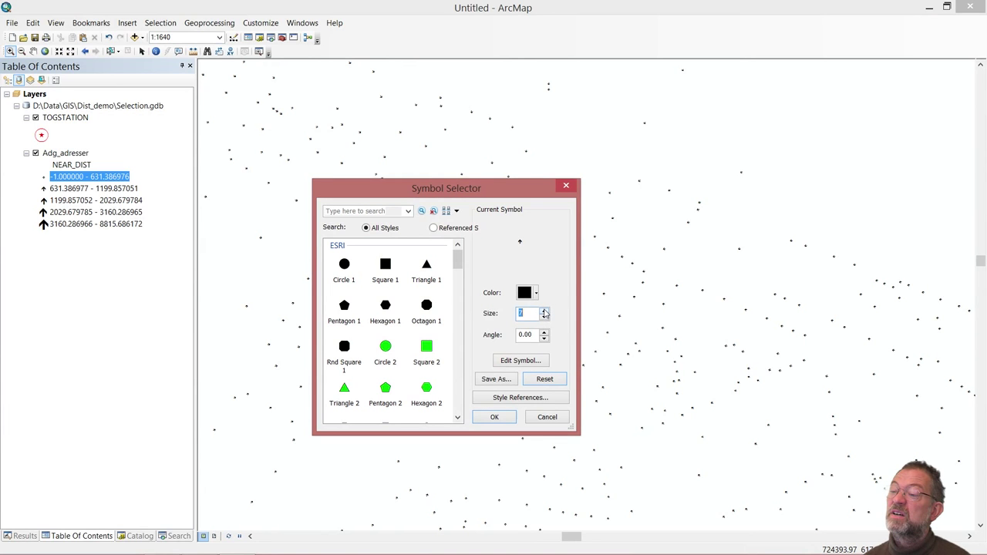
click(494, 416)
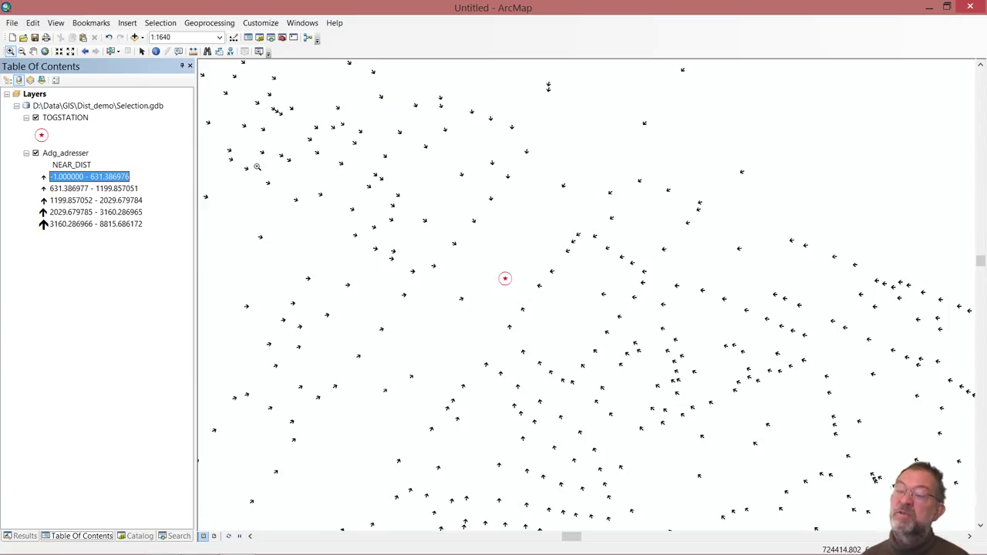
click(85, 52)
click(85, 52)
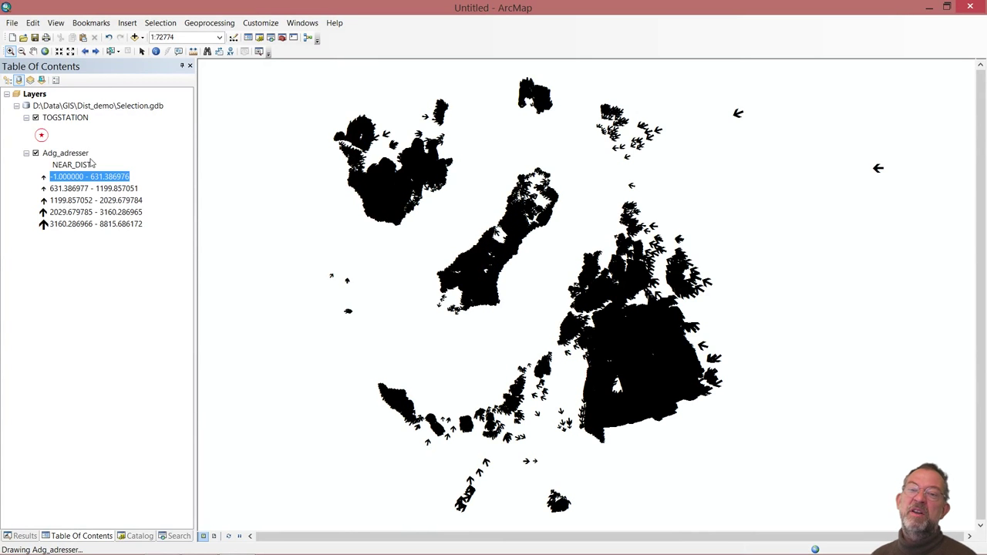
right_click(66, 153)
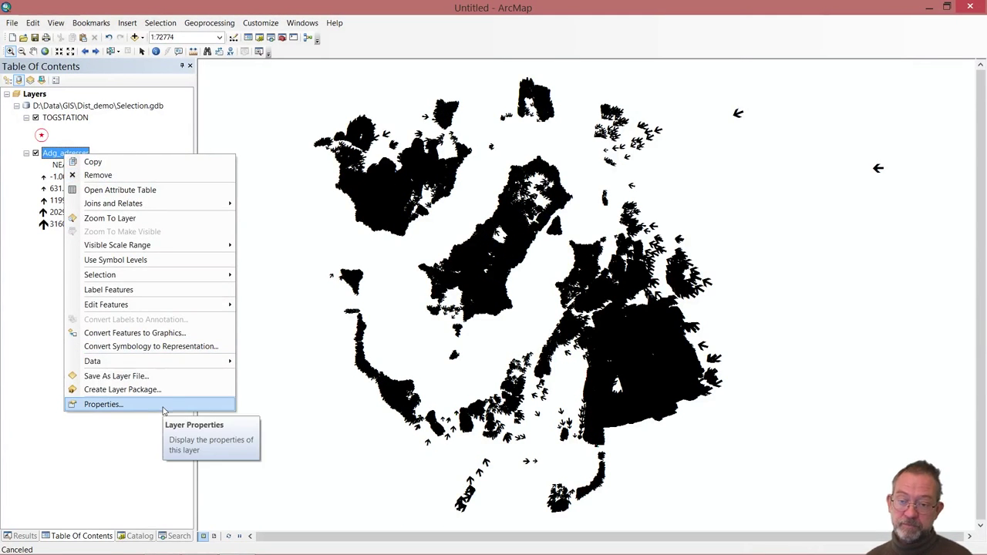
click(61, 156)
right_click(64, 157)
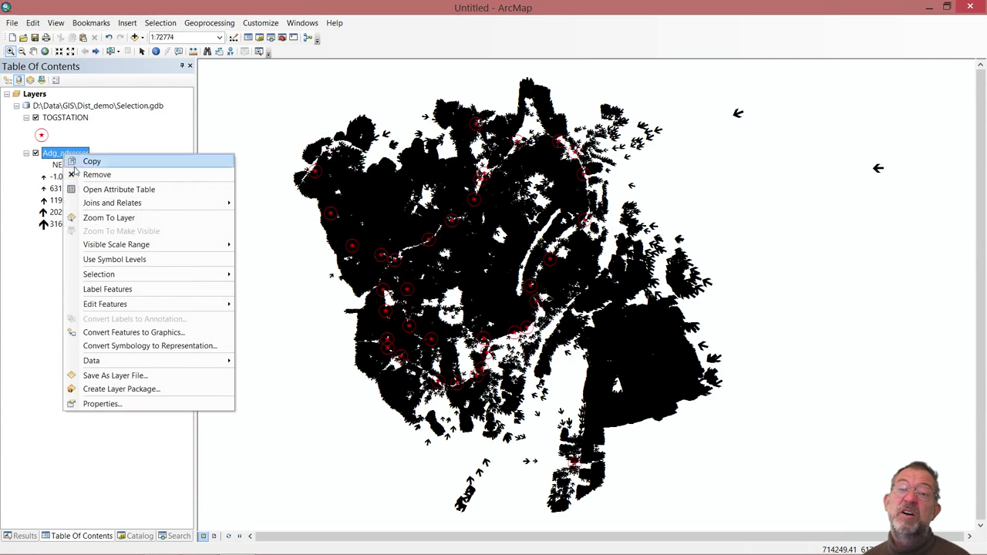
click(158, 189)
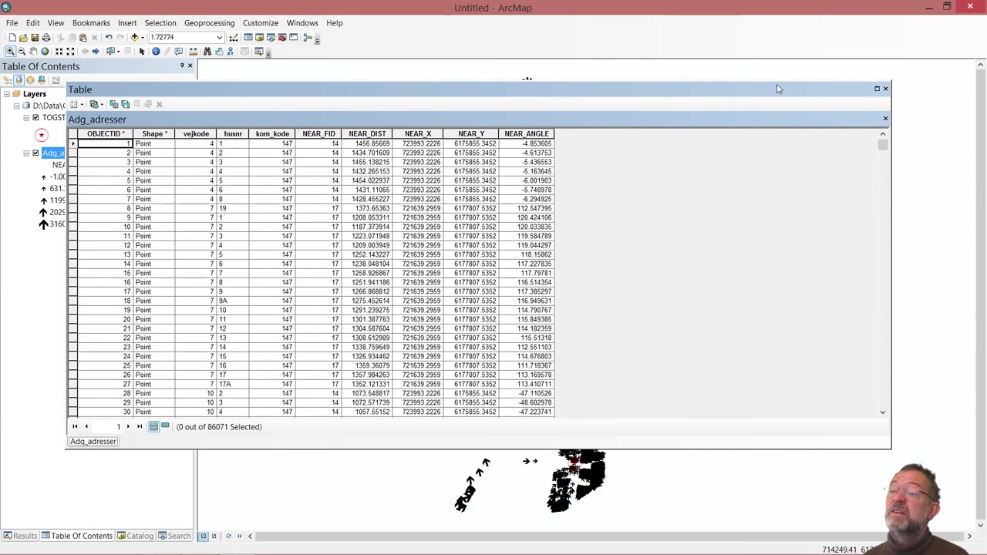
click(885, 91)
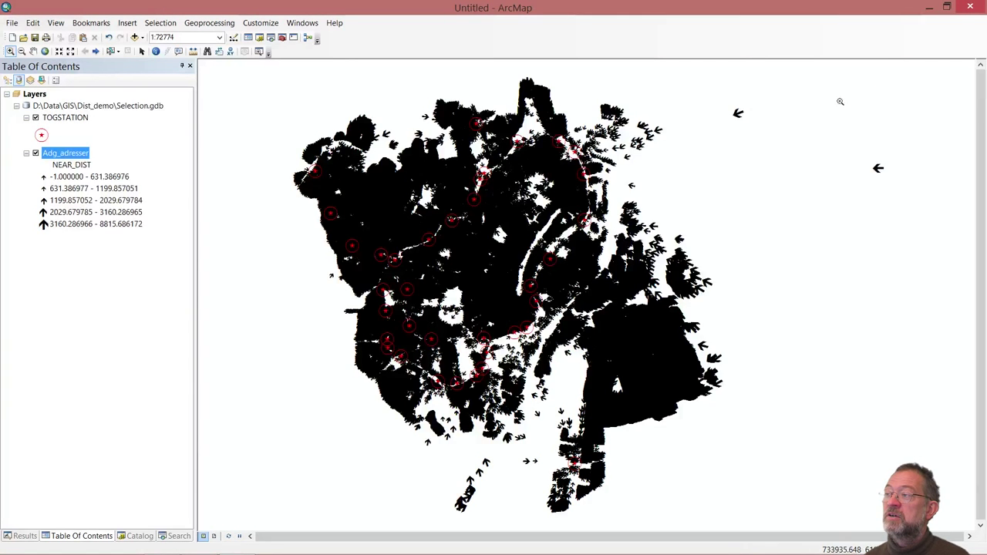